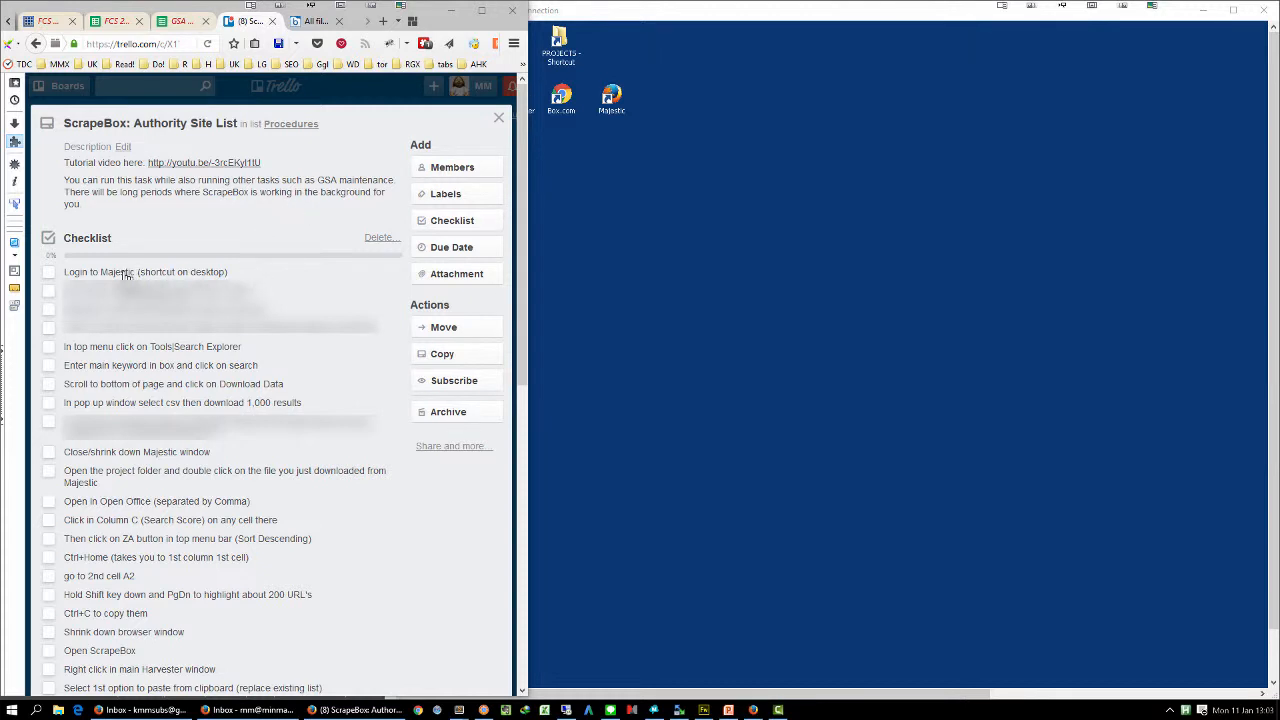
# On the remote desktop, open Majestic and search for the keyword "blogging" in Search Explorer.
pyautogui.click(630, 278)
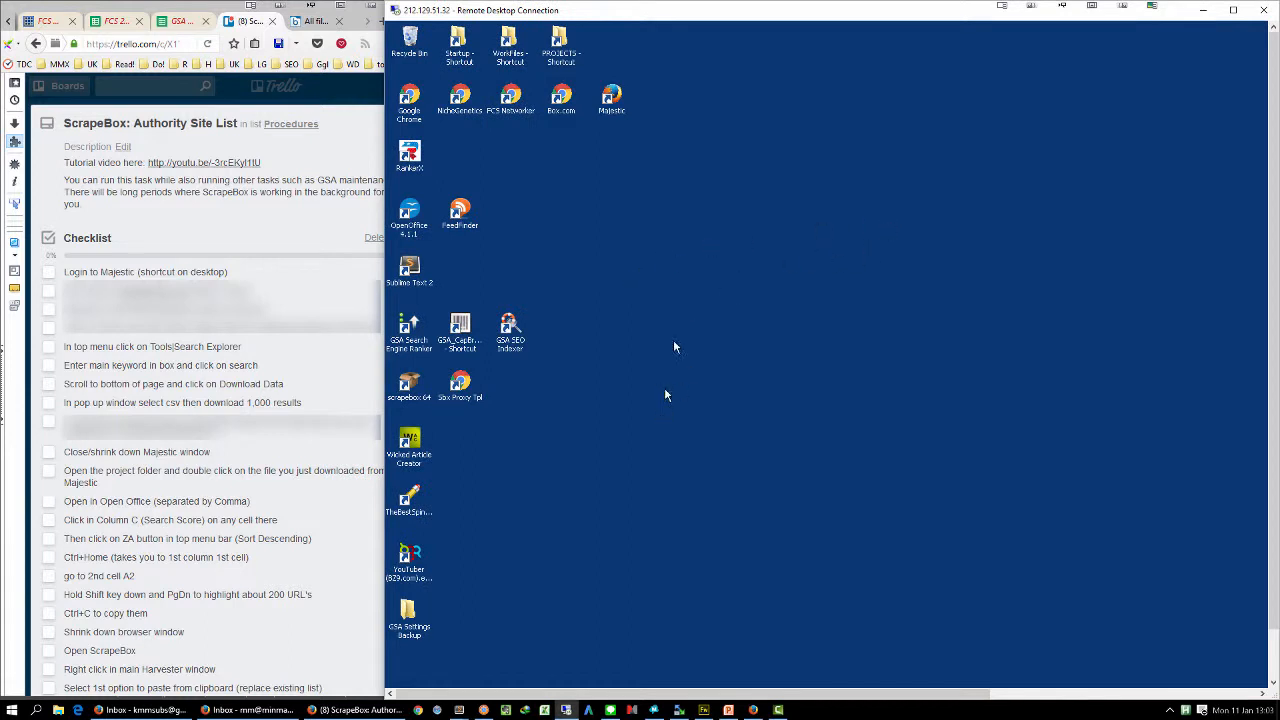
pyautogui.doubleClick(610, 98)
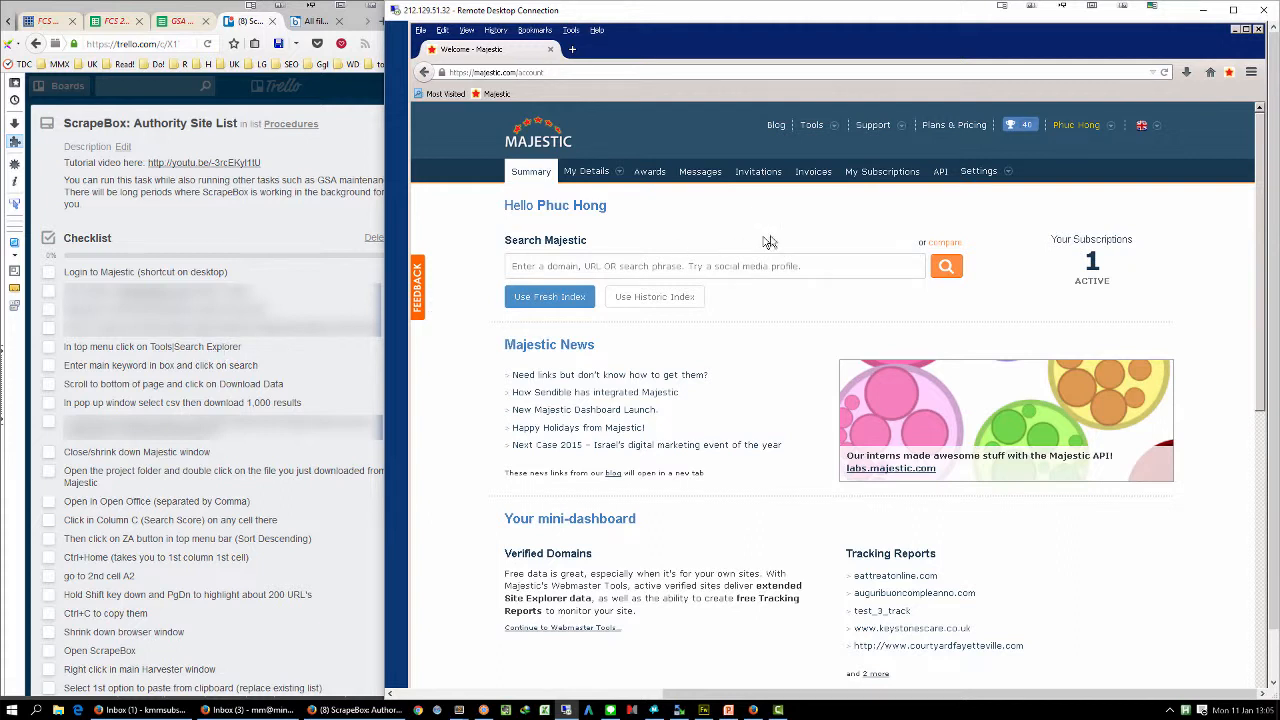
pyautogui.click(834, 131)
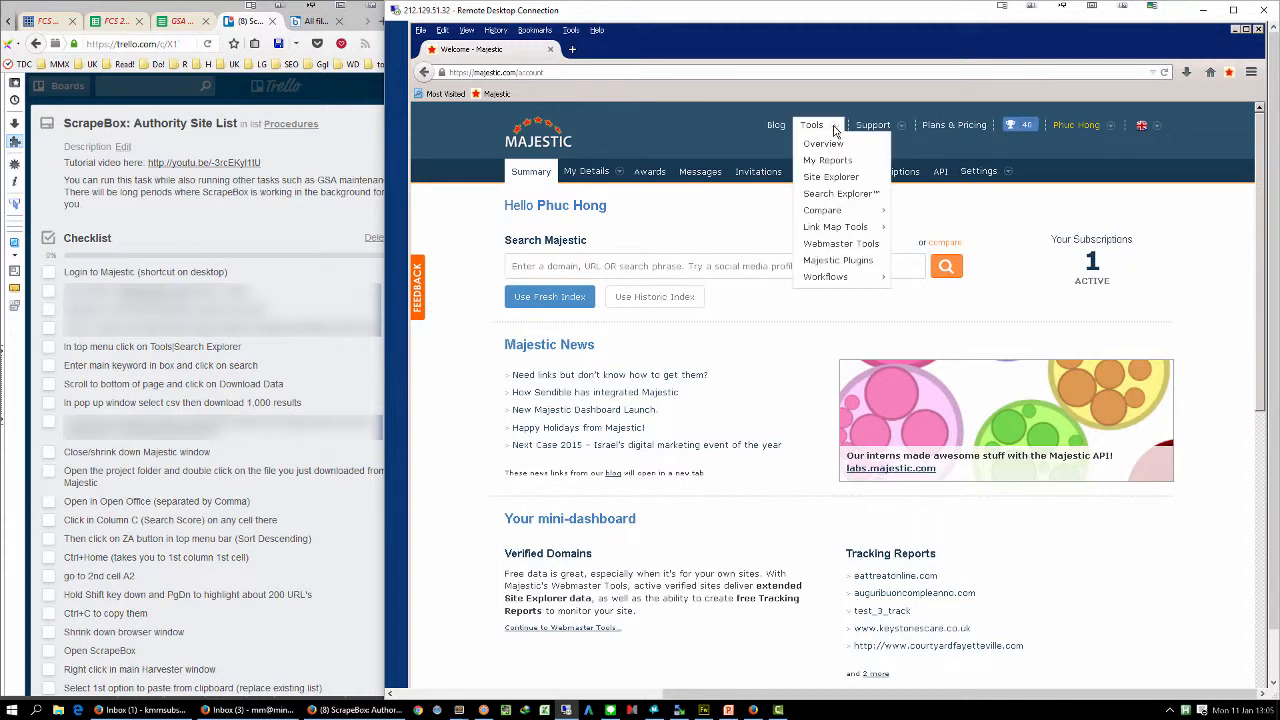
pyautogui.click(830, 196)
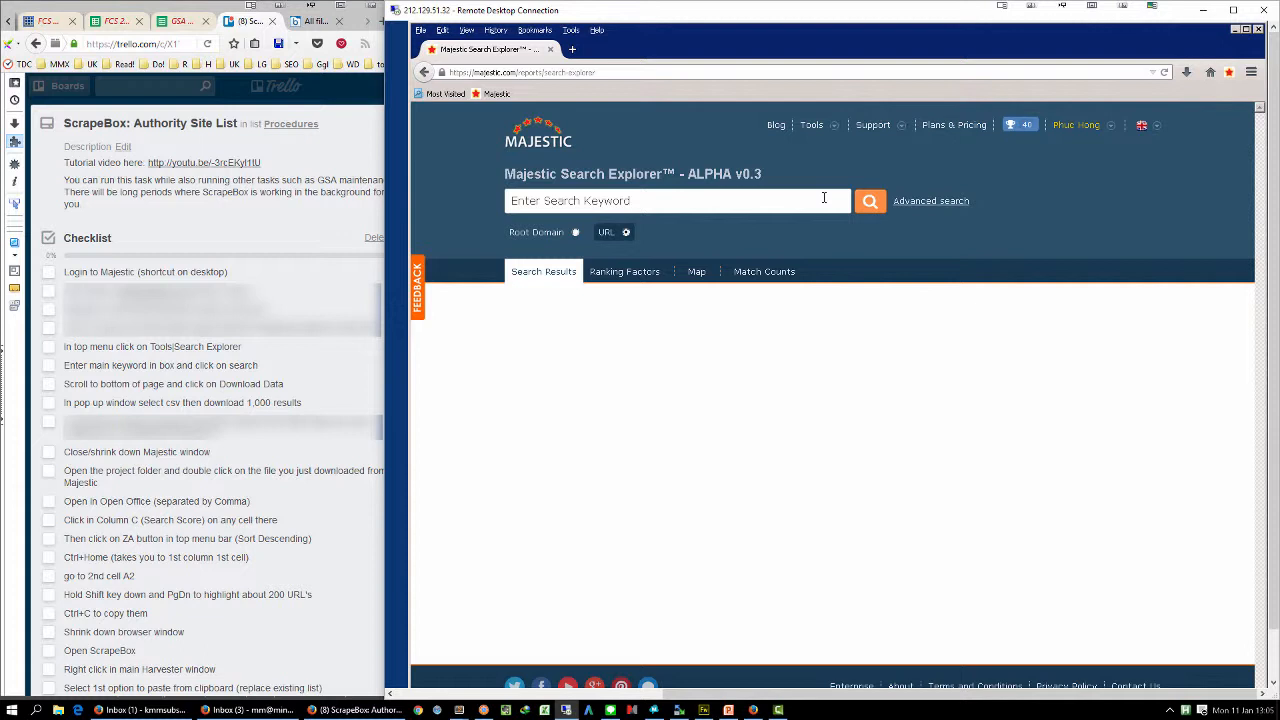
pyautogui.click(710, 200)
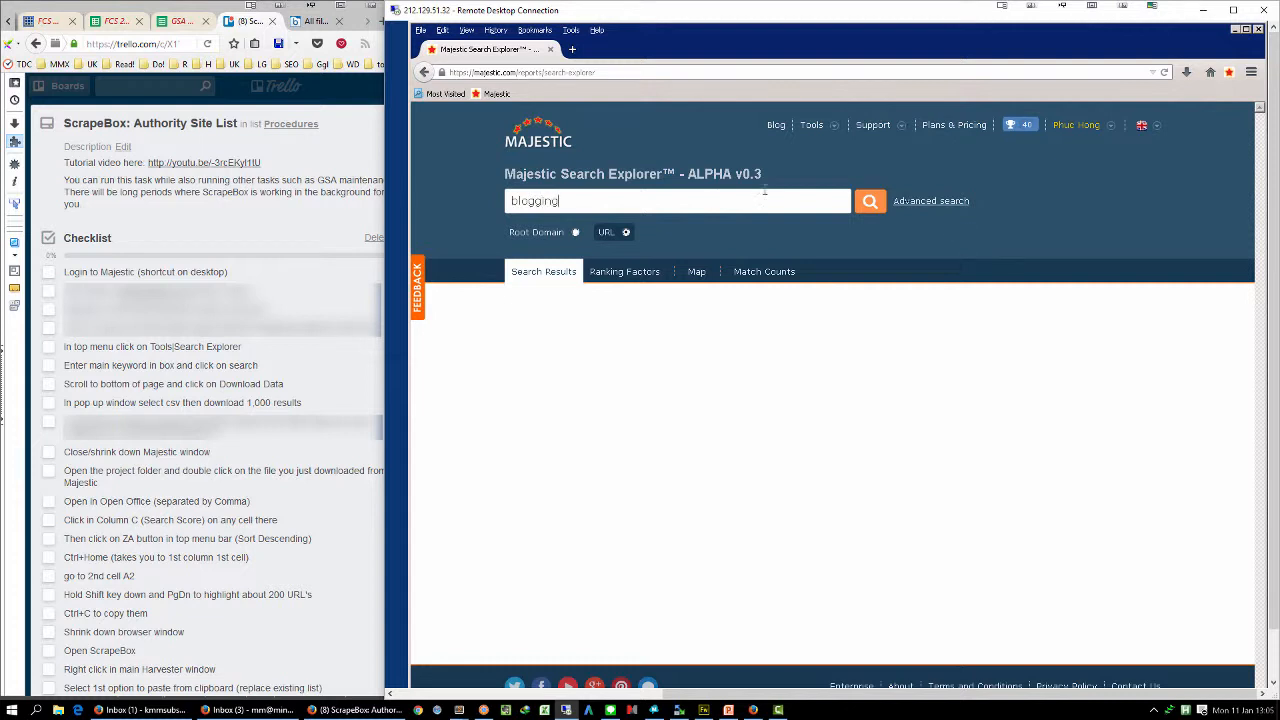
pyautogui.click(871, 201)
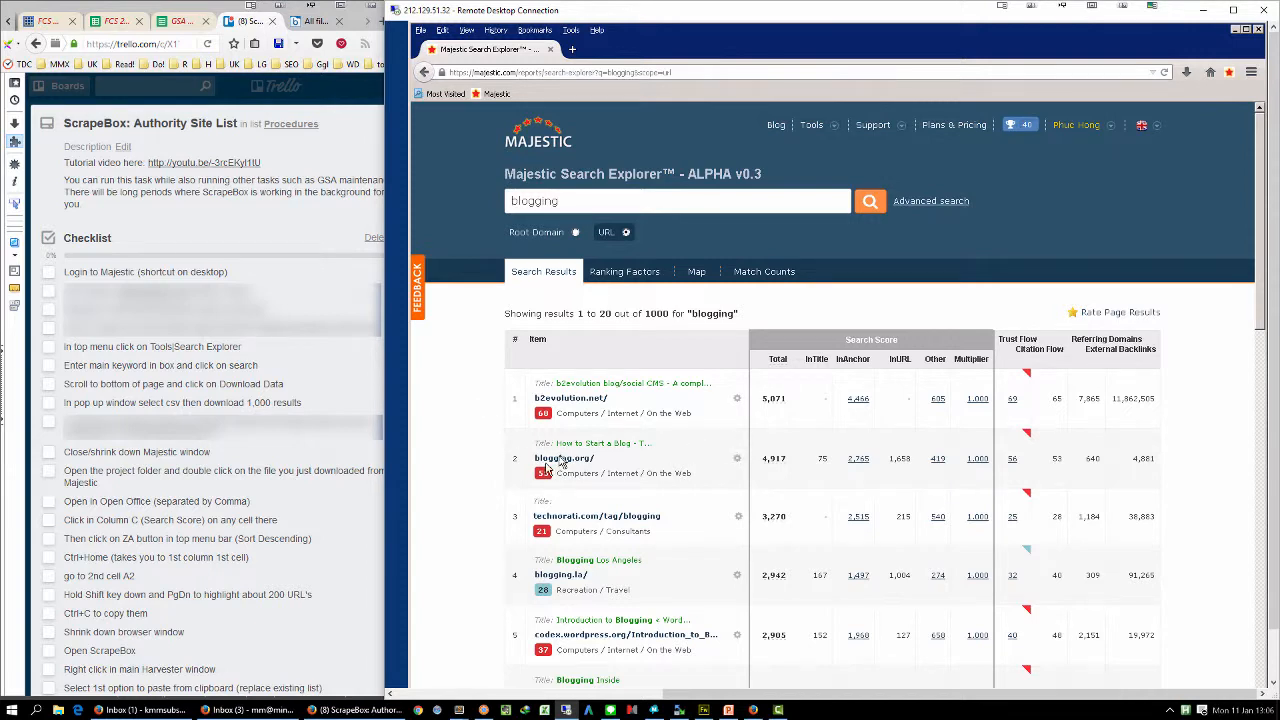
# Request a download of the 1,000 "blogging" search results as a CSV file.
pyautogui.scroll(-1, 481, 493)
pyautogui.scroll(-8, 481, 493)
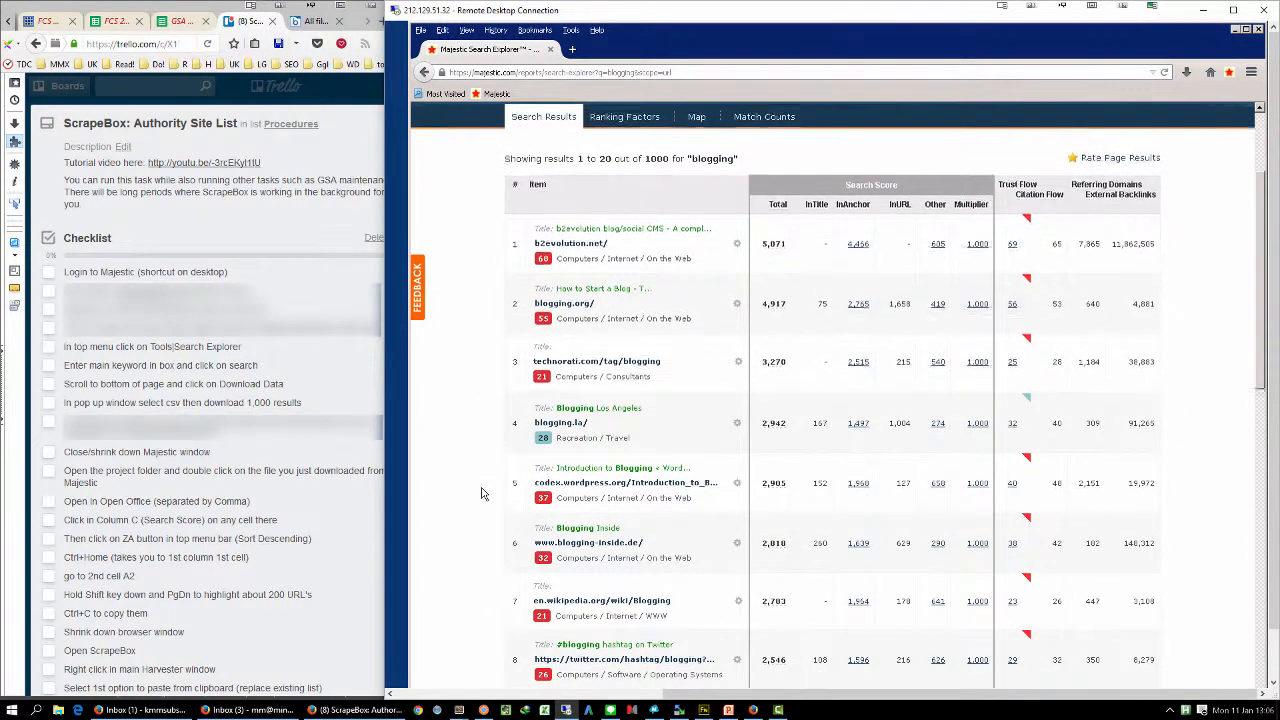
pyautogui.scroll(-6, 481, 493)
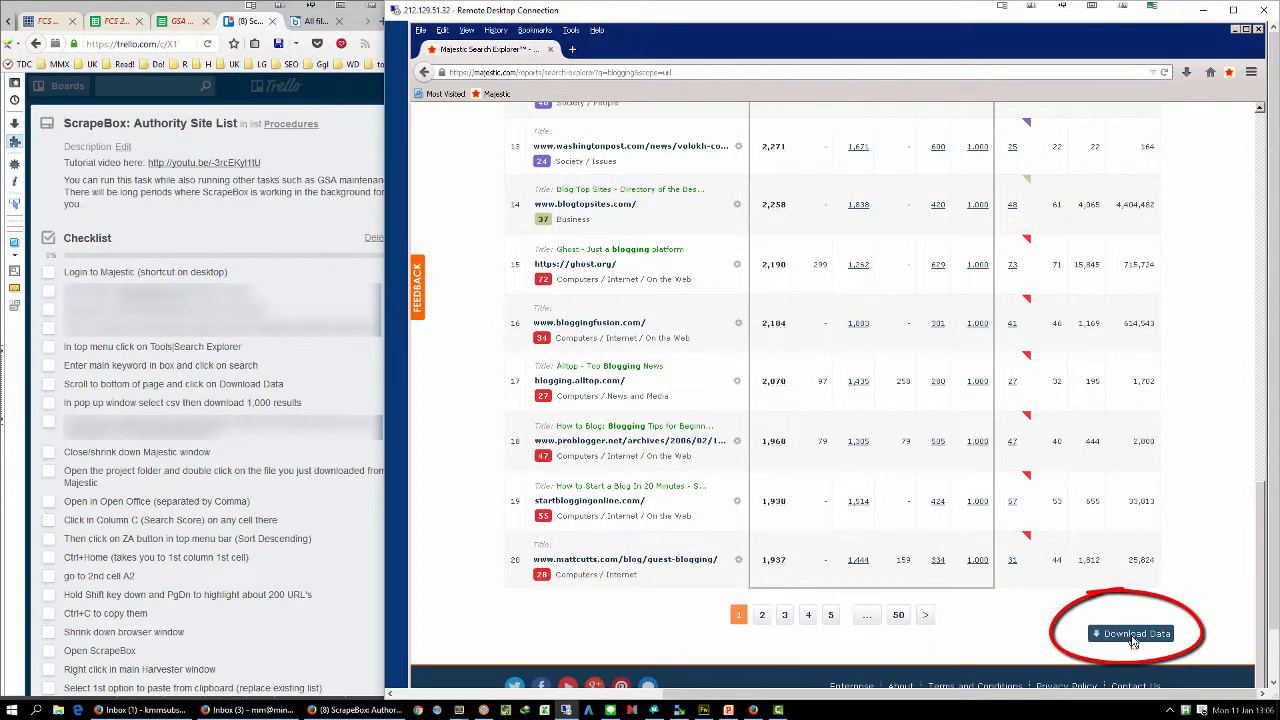
pyautogui.click(1133, 636)
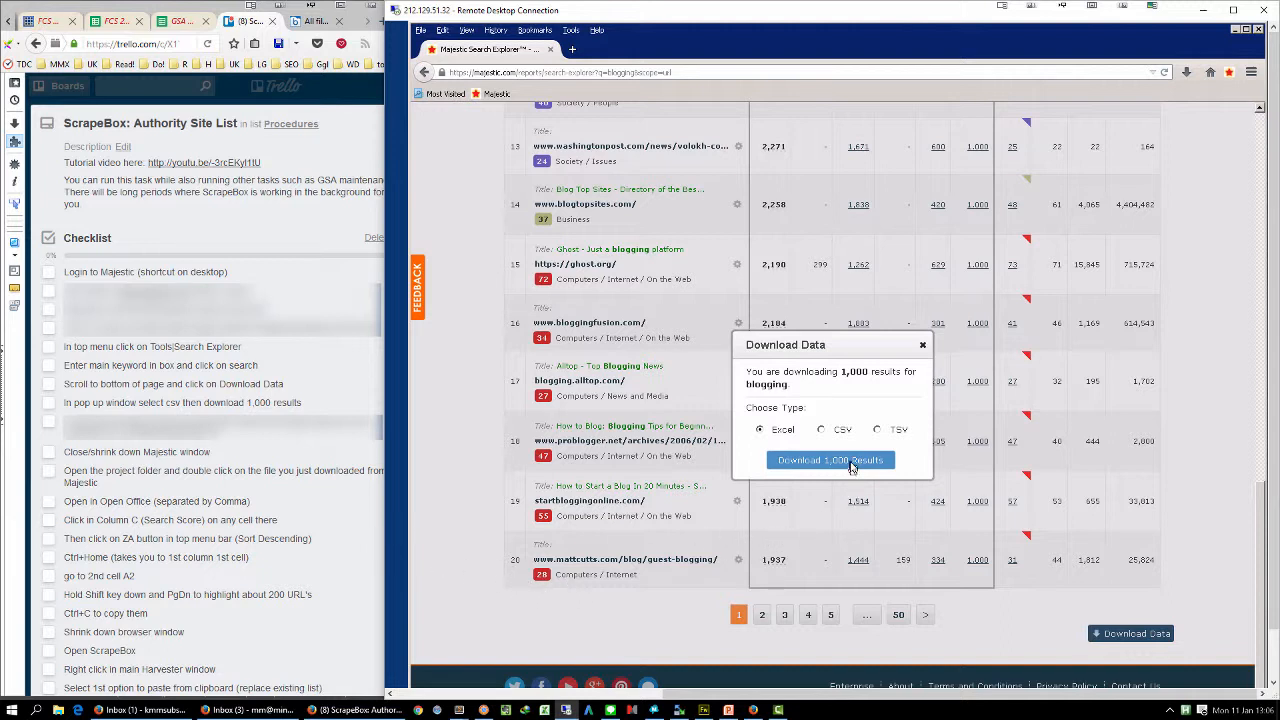
pyautogui.click(821, 430)
pyautogui.click(840, 462)
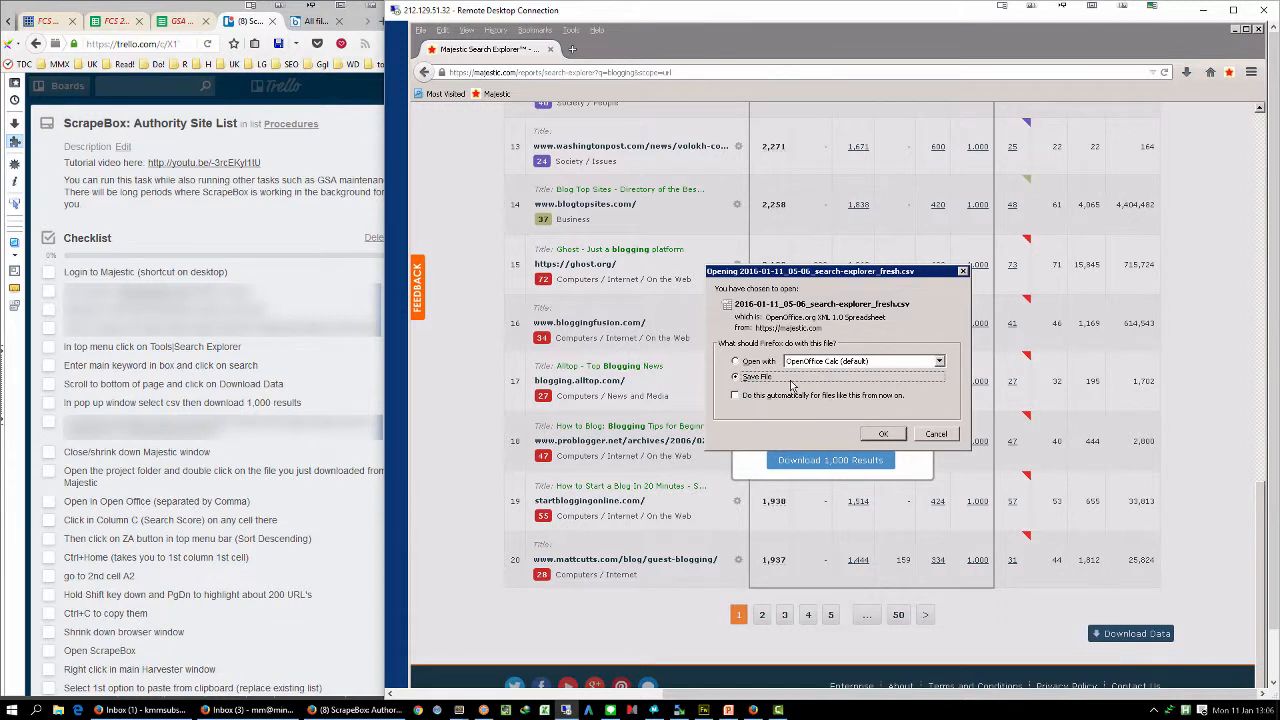
# Save the CSV as 2016-01-11_05-06_search-explorer_fresh.csv in the blogging folder under C:\WorkFiles\PROJECTS.
pyautogui.click(887, 437)
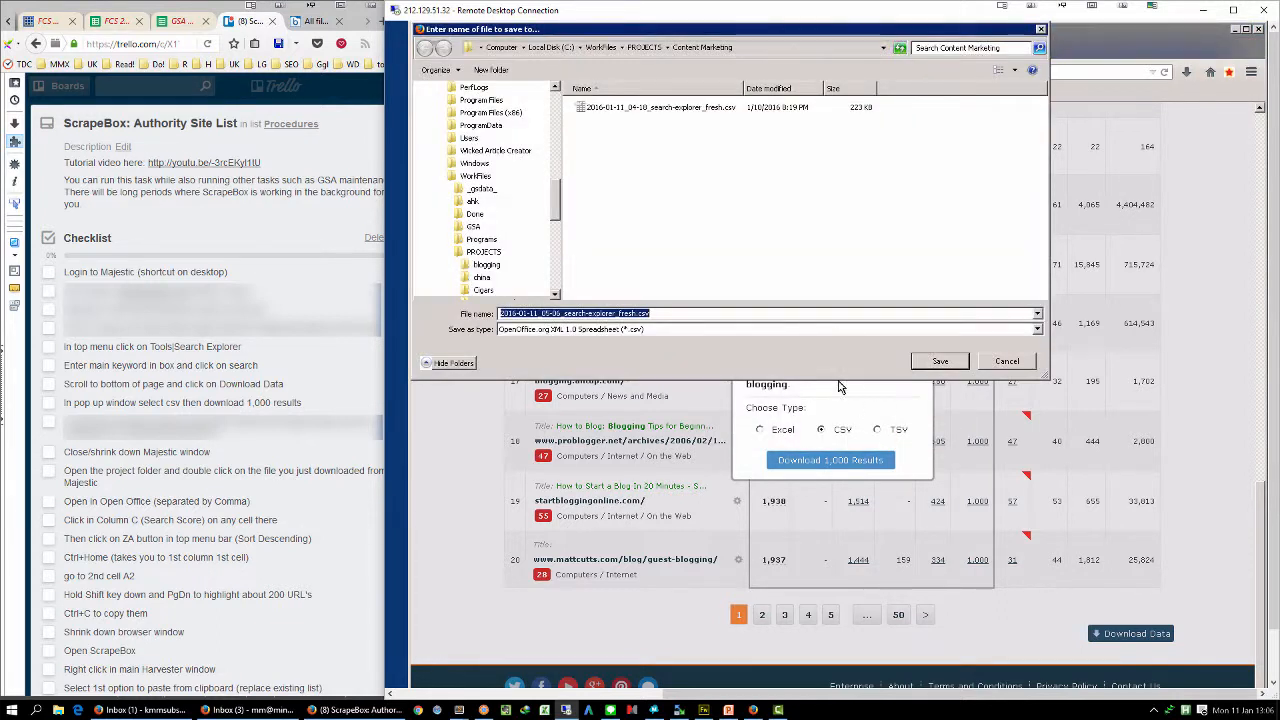
pyautogui.click(484, 253)
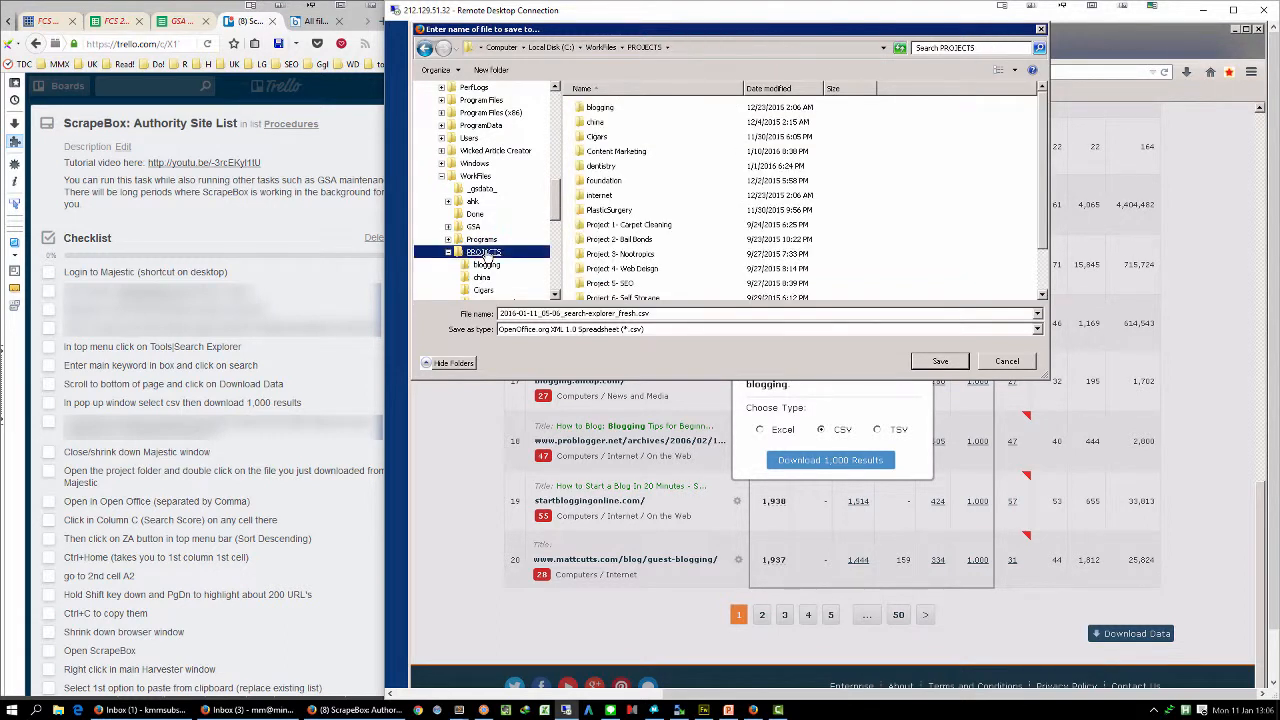
pyautogui.doubleClick(598, 108)
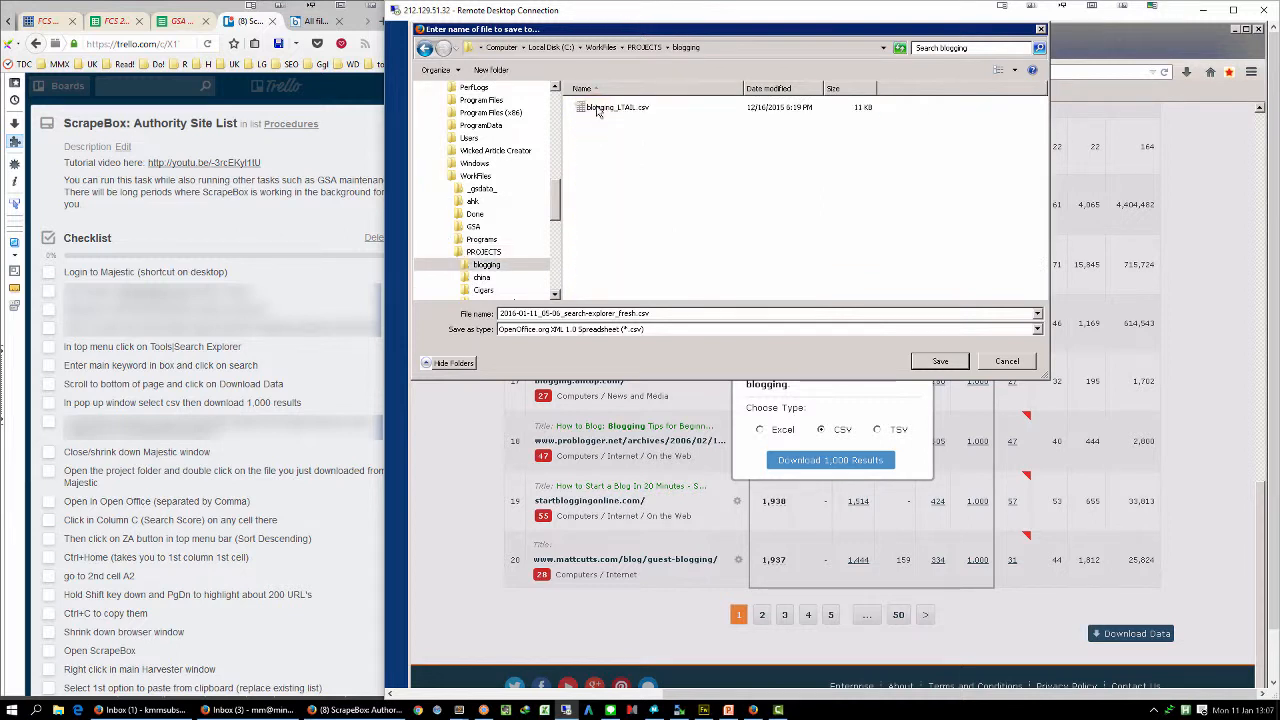
pyautogui.doubleClick(690, 314)
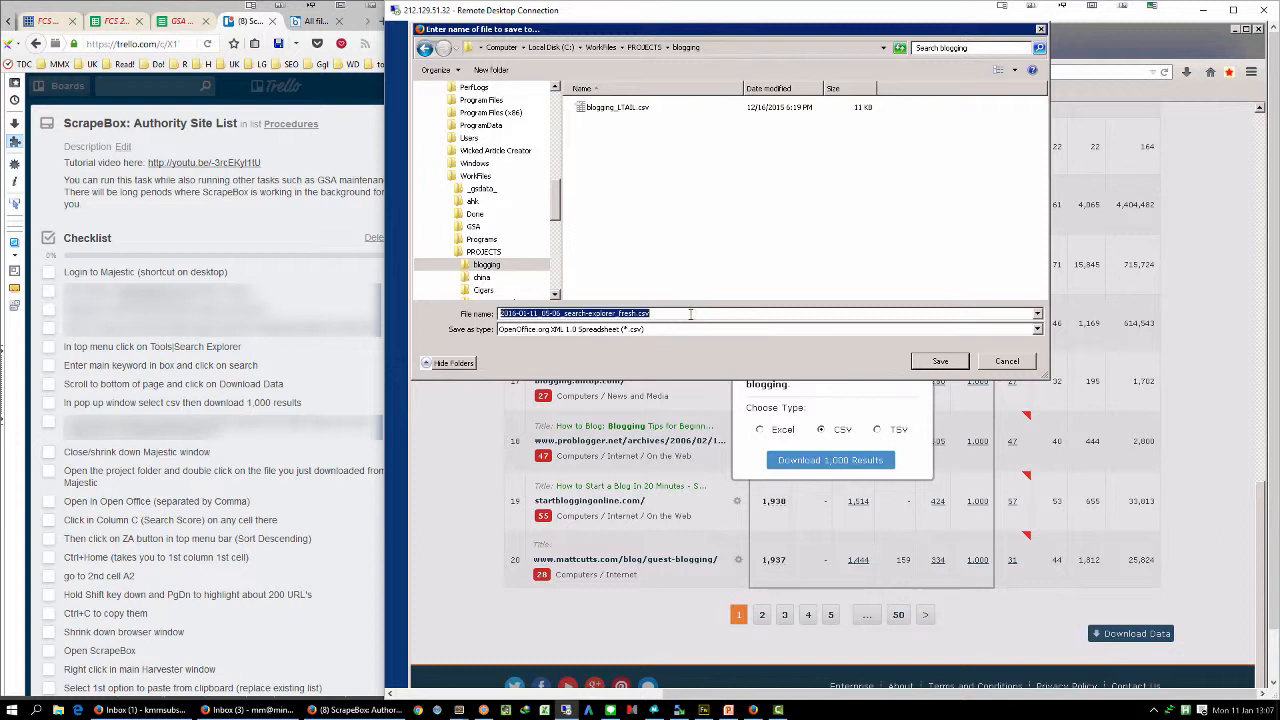
pyautogui.click(937, 362)
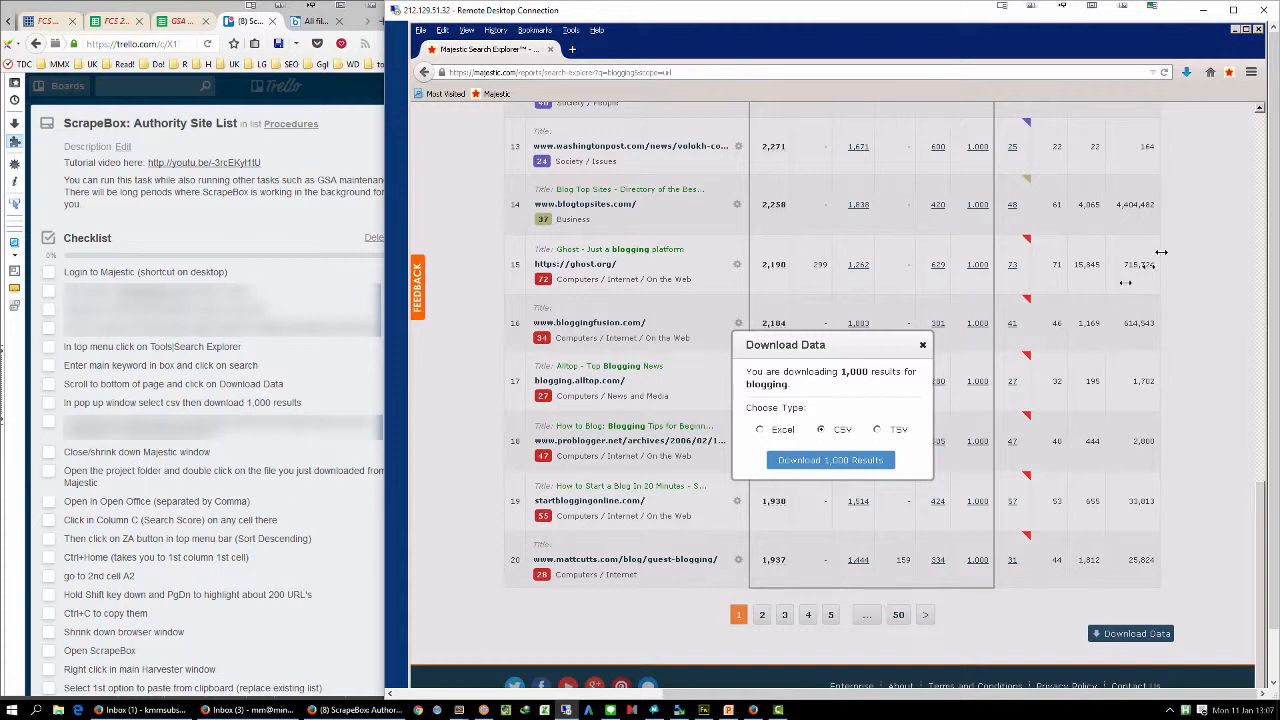
# Minimize the Majestic browser window and open the blogging folder in PROJECTS on the remote desktop.
pyautogui.click(1235, 31)
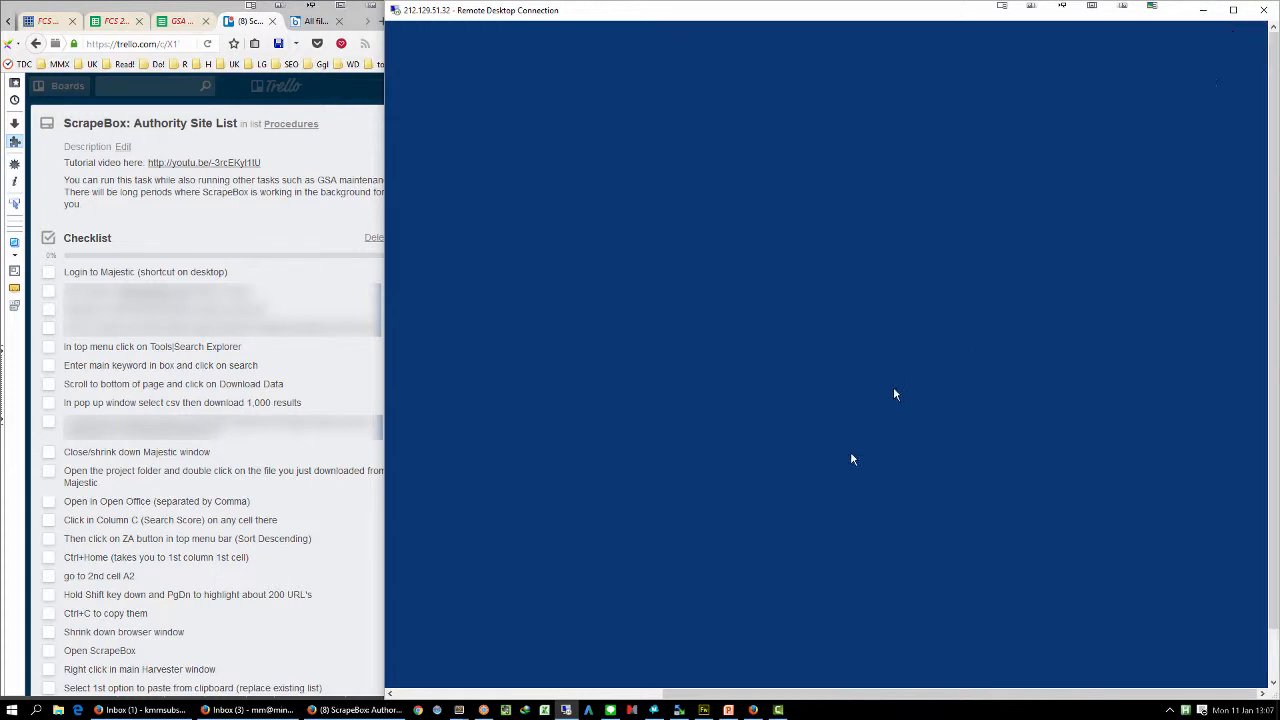
pyautogui.moveTo(683, 697); pyautogui.dragTo(403, 697)
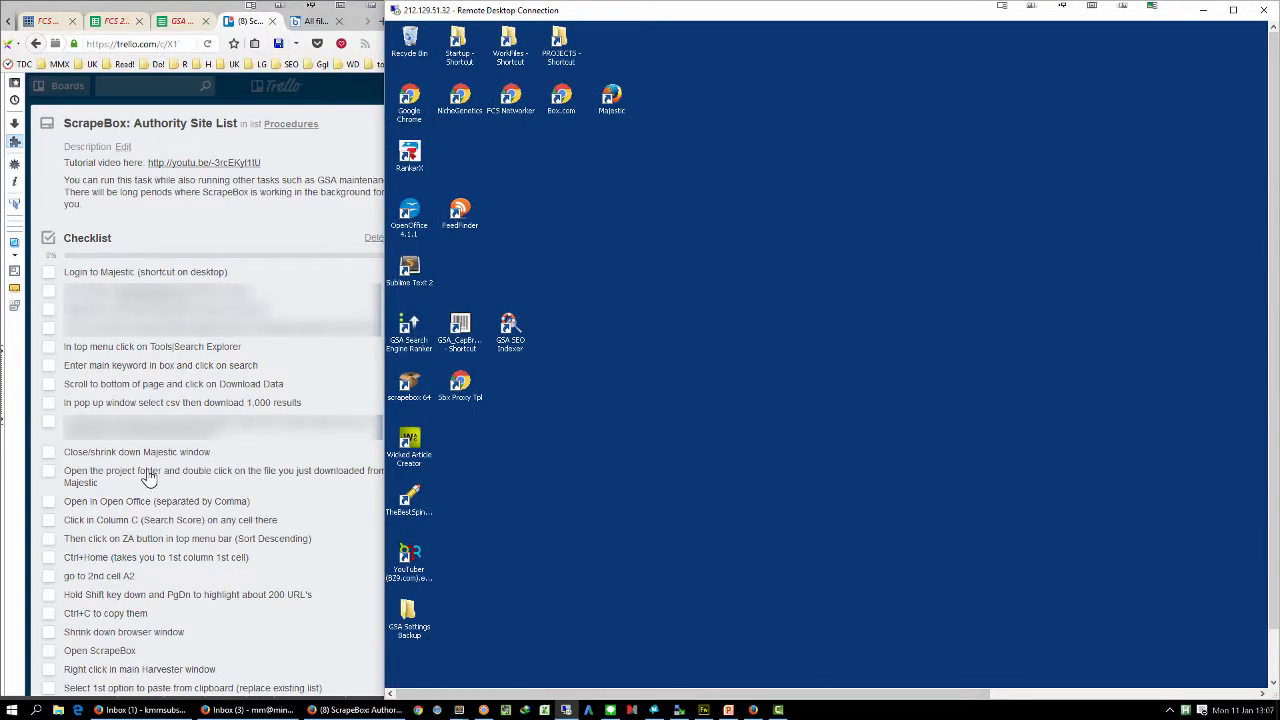
pyautogui.doubleClick(560, 48)
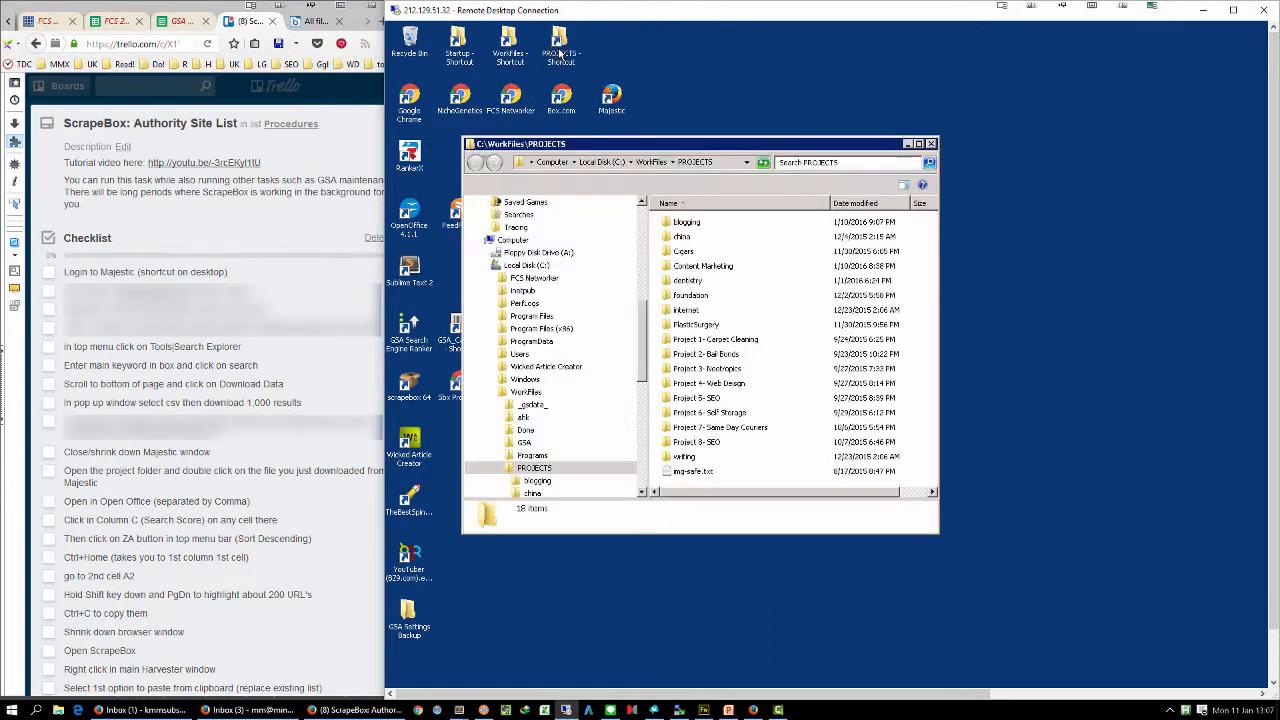
pyautogui.doubleClick(682, 222)
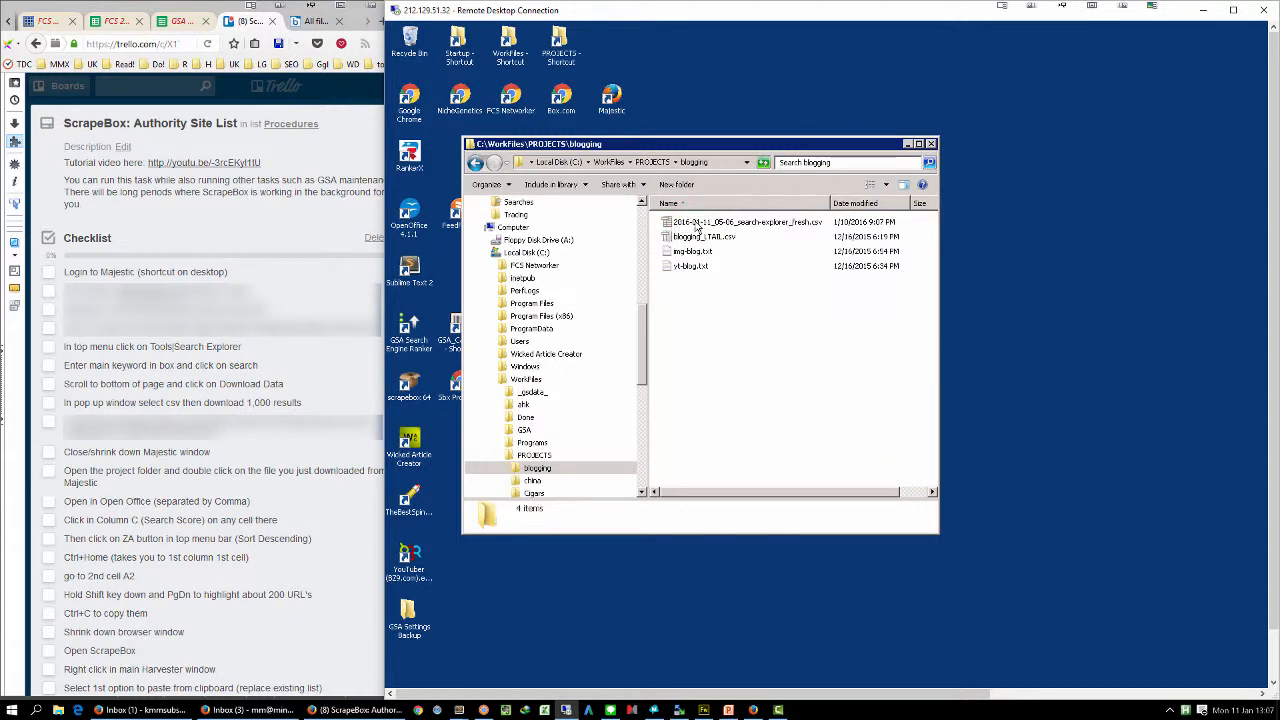
# Open 2016-01-11_05-06_search-explorer_fresh.csv in OpenOffice Calc with the comma as separator.
pyautogui.doubleClick(697, 224)
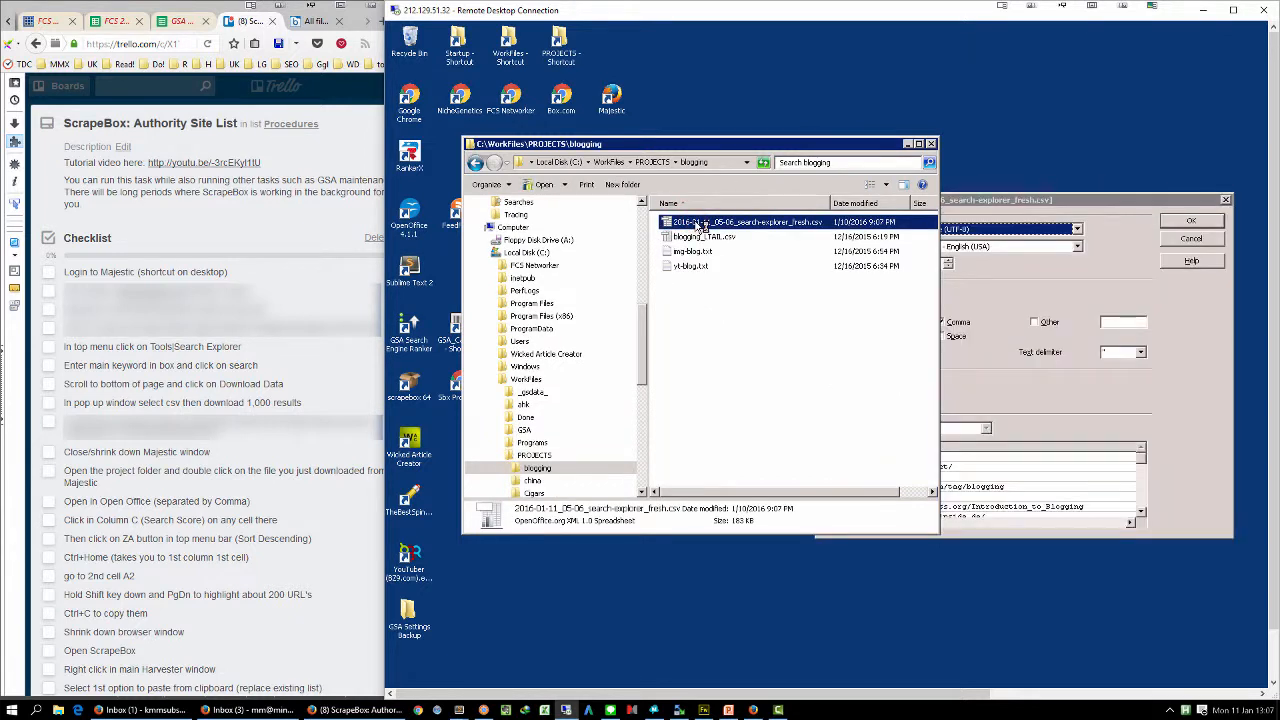
pyautogui.click(999, 281)
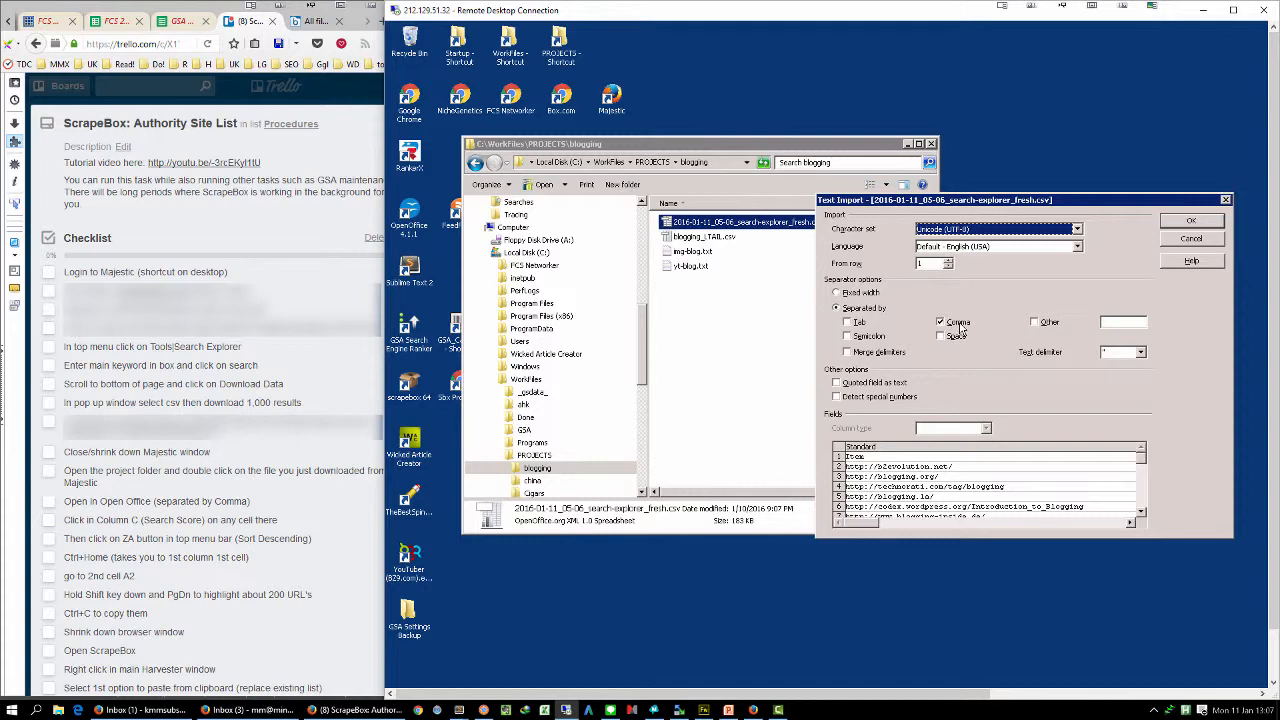
pyautogui.click(1195, 221)
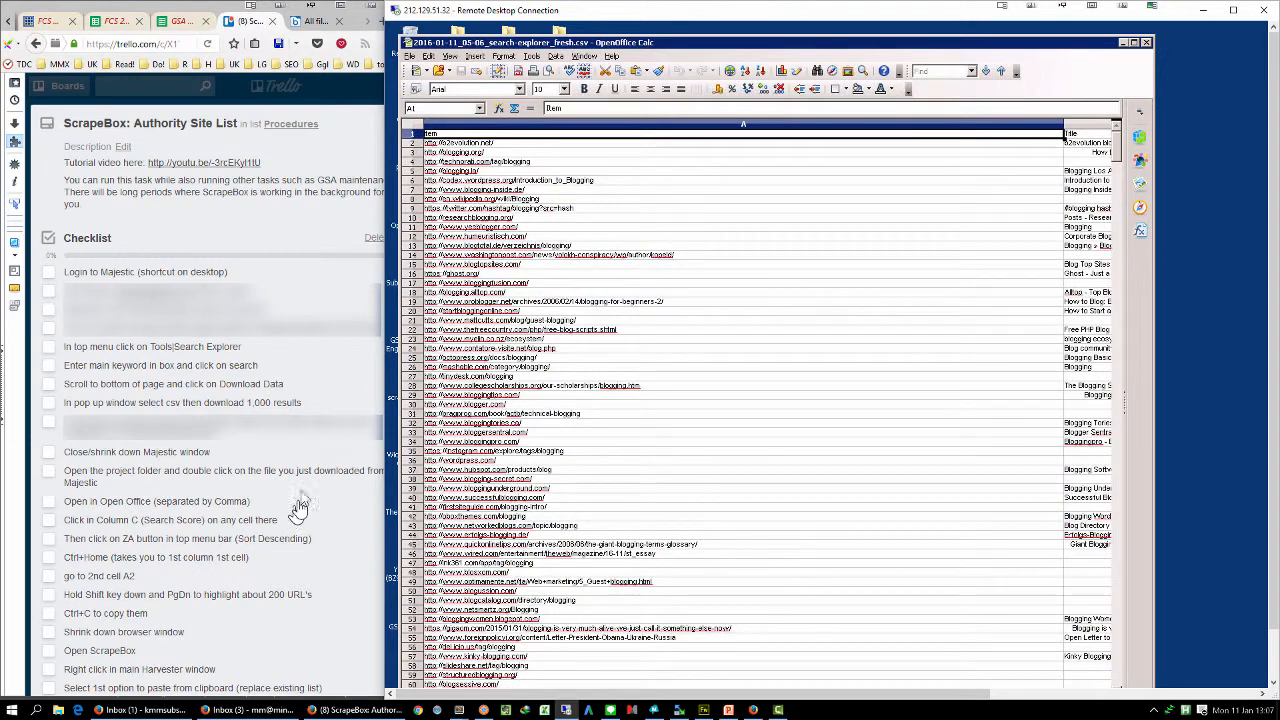
# Switch to the Trello card to read the remaining checklist items, and return to the remote desktop.
pyautogui.click(291, 452)
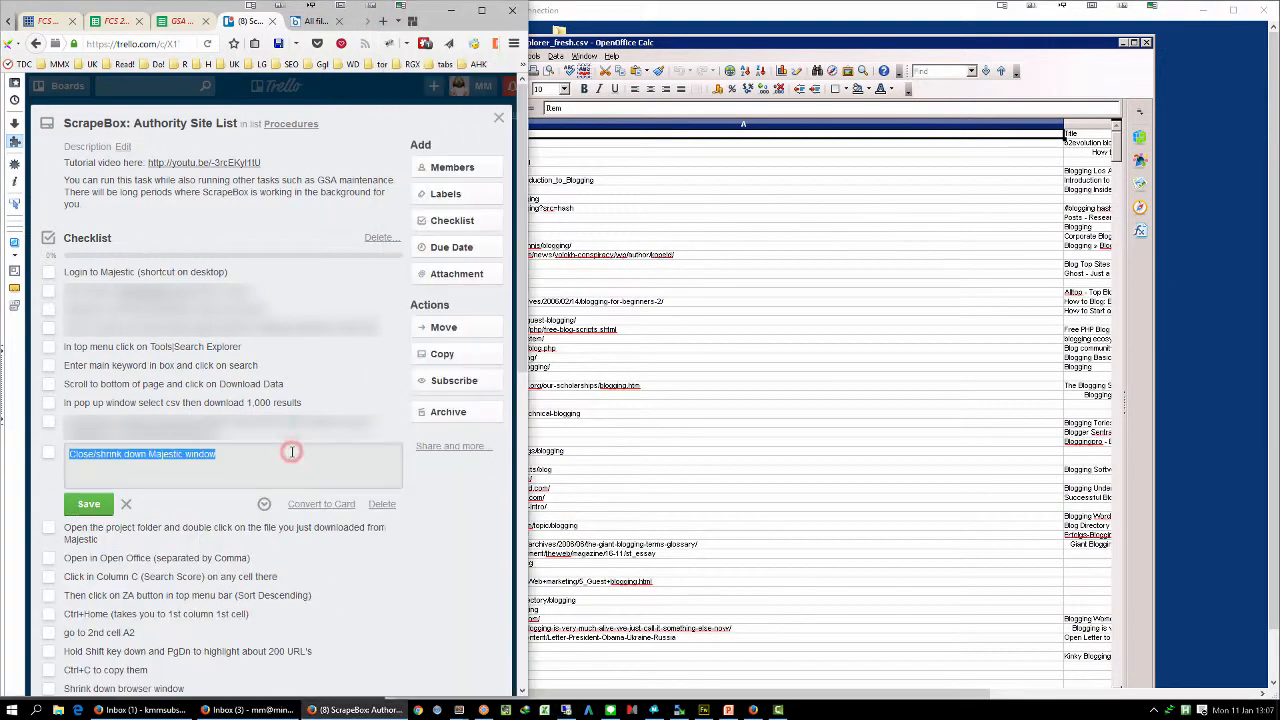
pyautogui.scroll(-3, 293, 456)
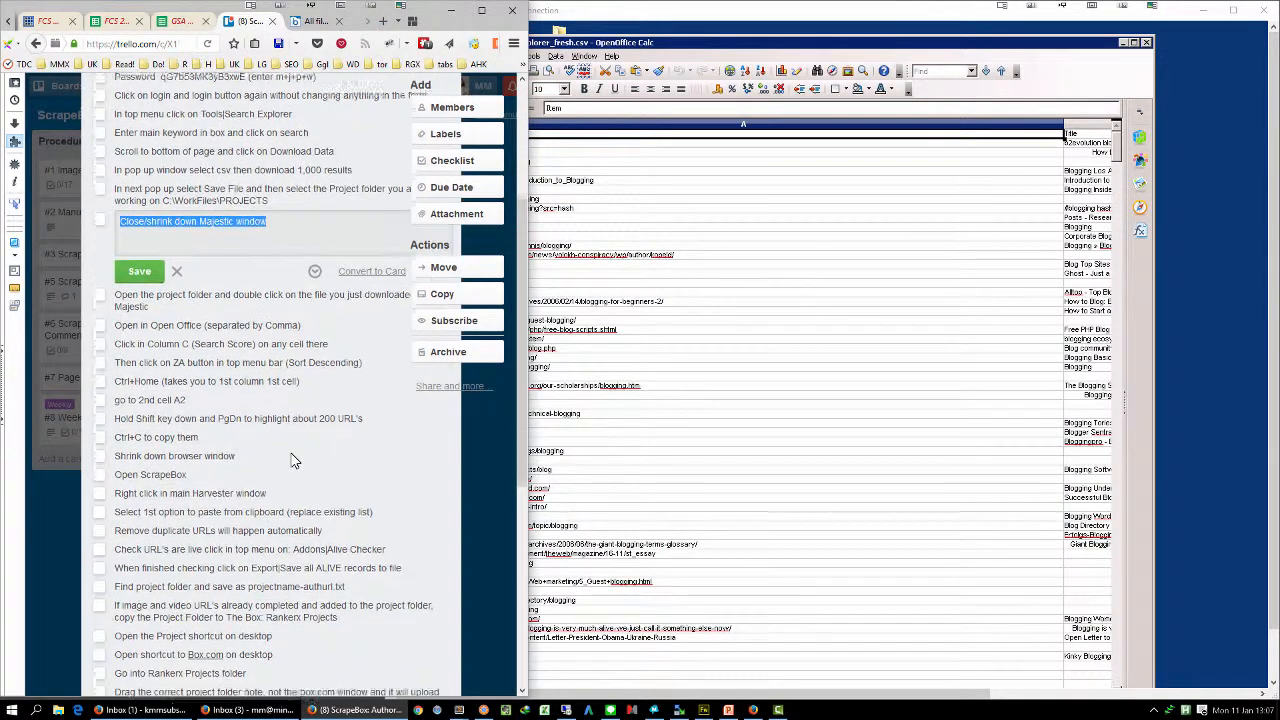
pyautogui.scroll(-3, 293, 460)
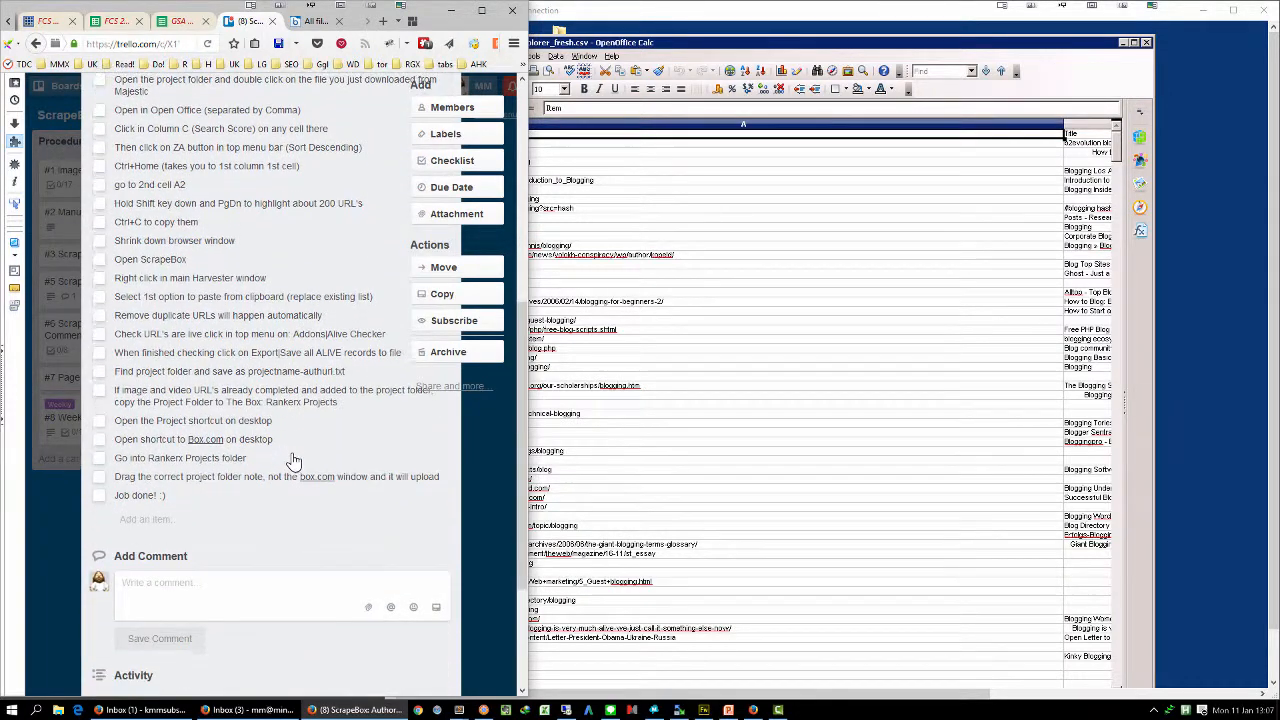
pyautogui.click(797, 25)
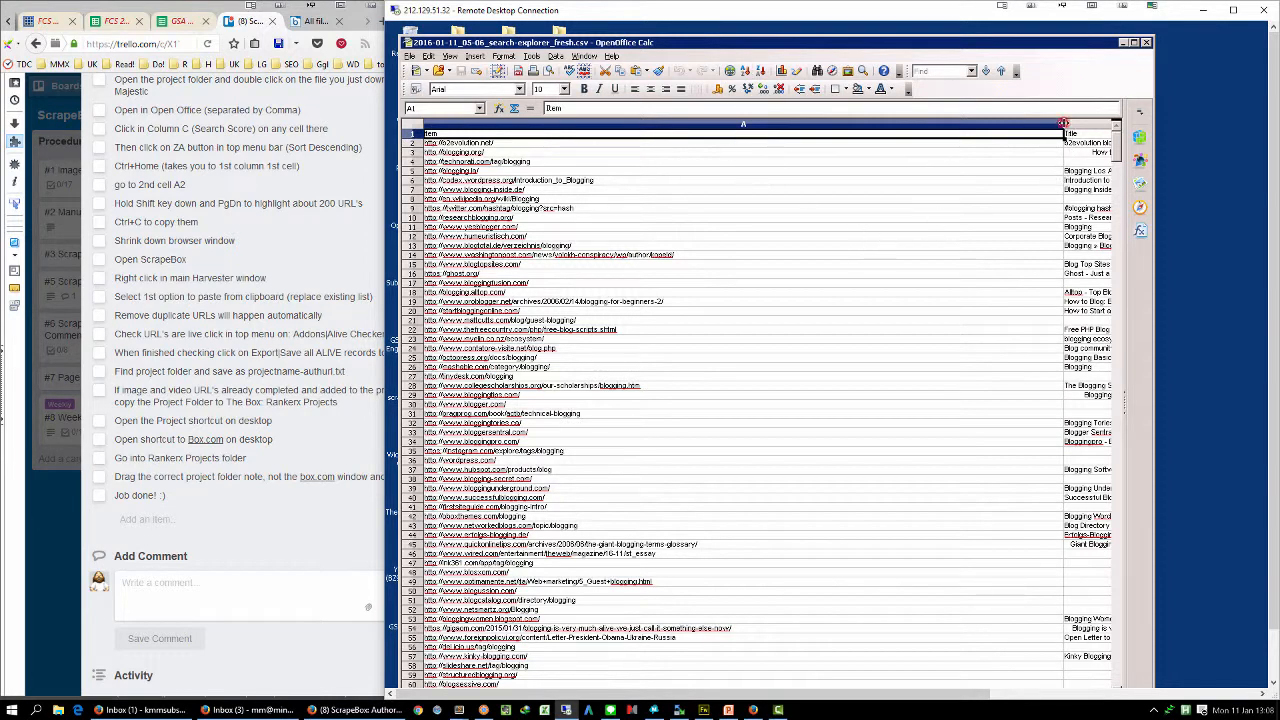
# Narrow the Item and Title columns and sort the data by SearchScore in descending order.
pyautogui.moveTo(1063, 123); pyautogui.dragTo(744, 145)
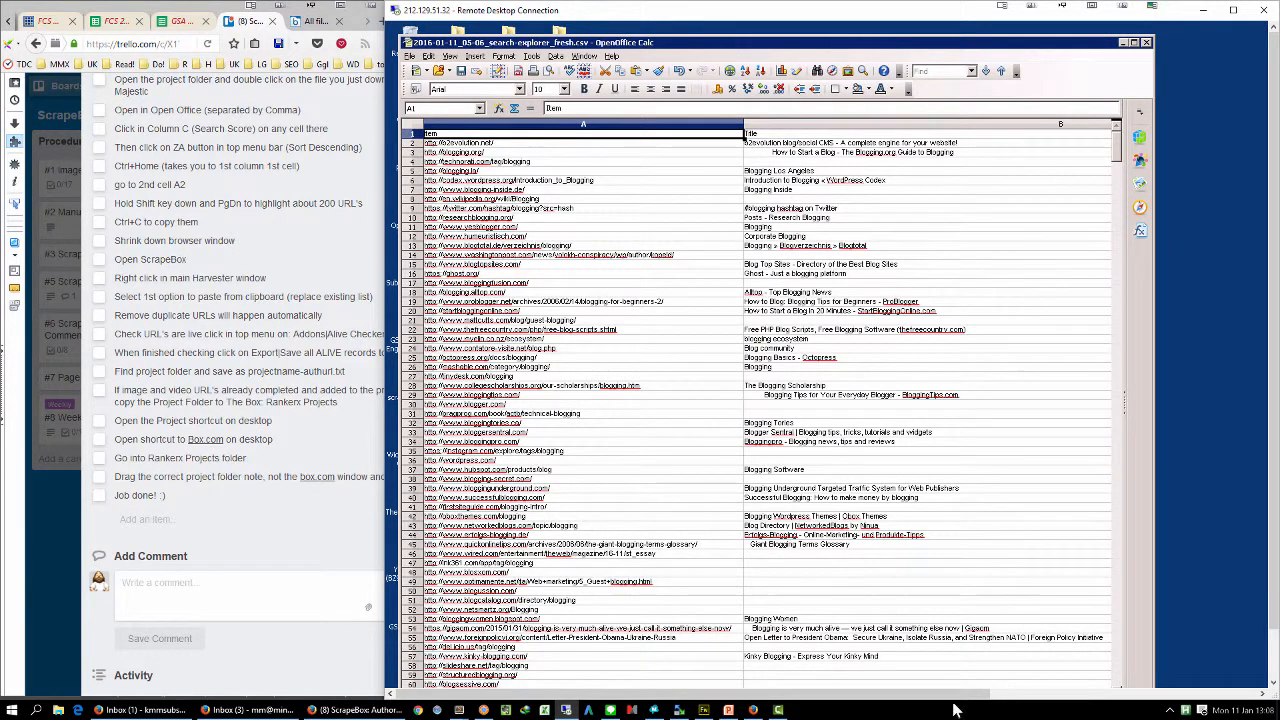
pyautogui.moveTo(1247, 108); pyautogui.dragTo(848, 125)
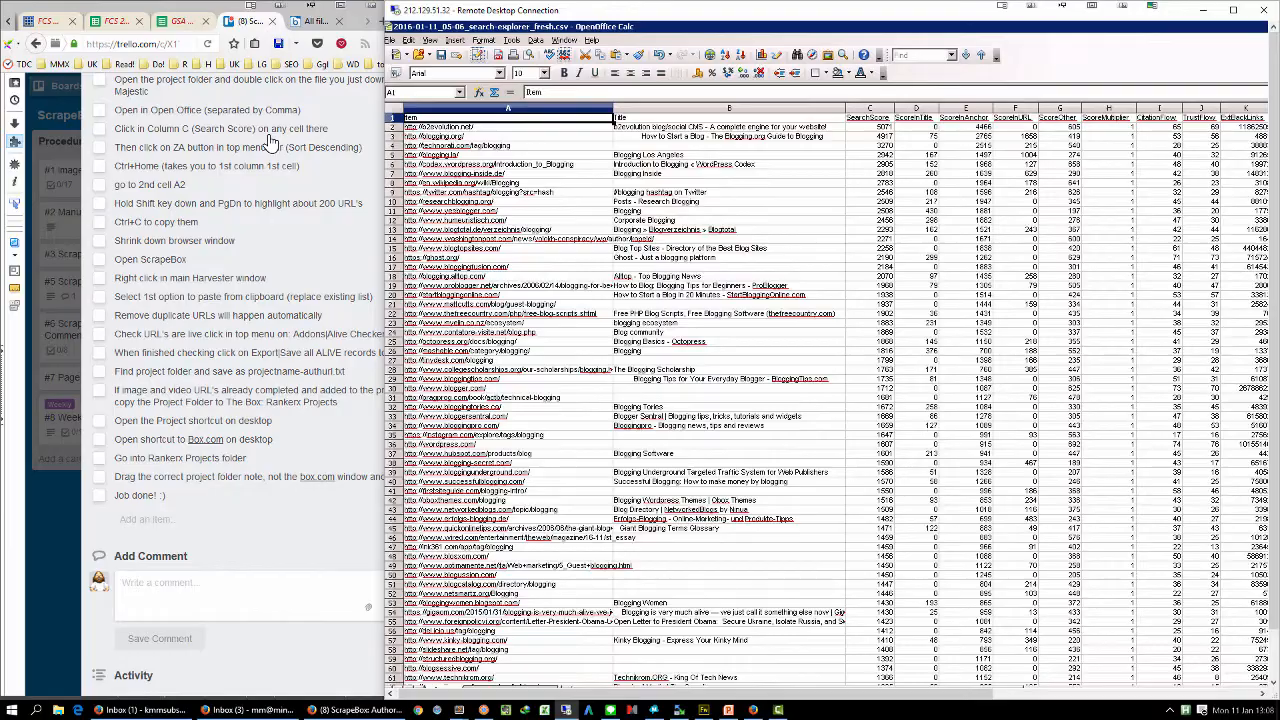
pyautogui.click(884, 128)
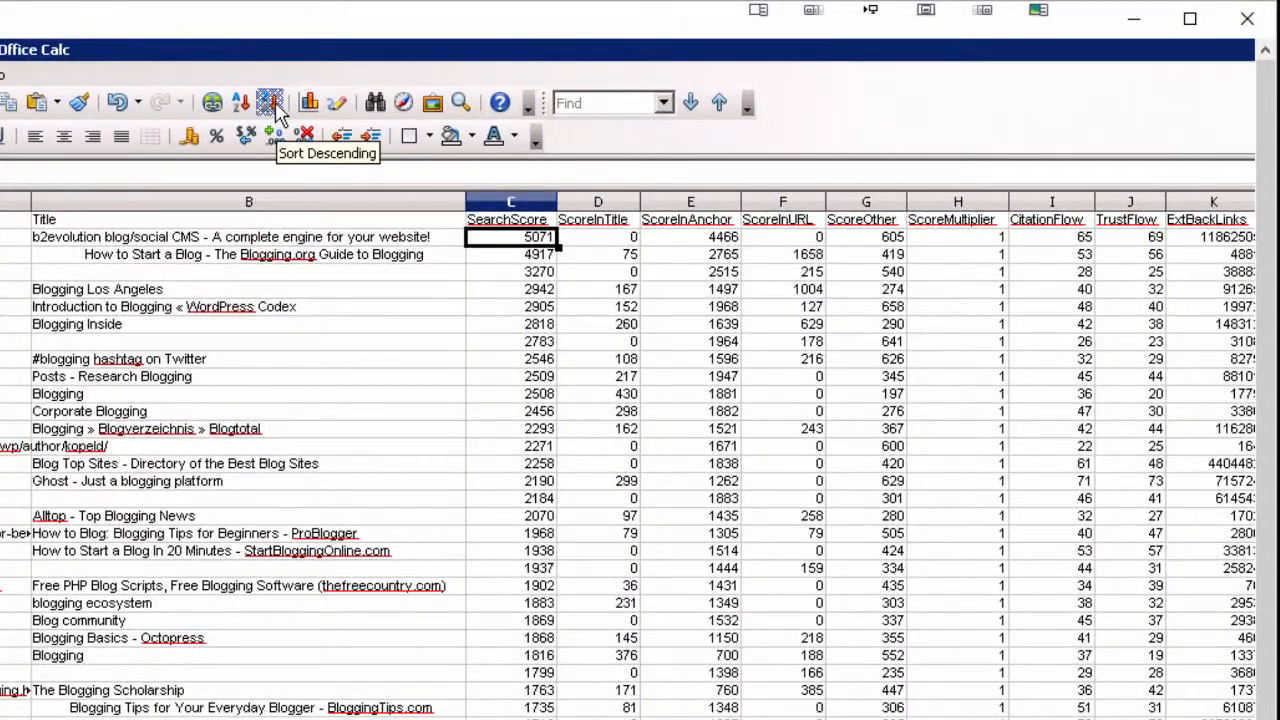
pyautogui.click(274, 110)
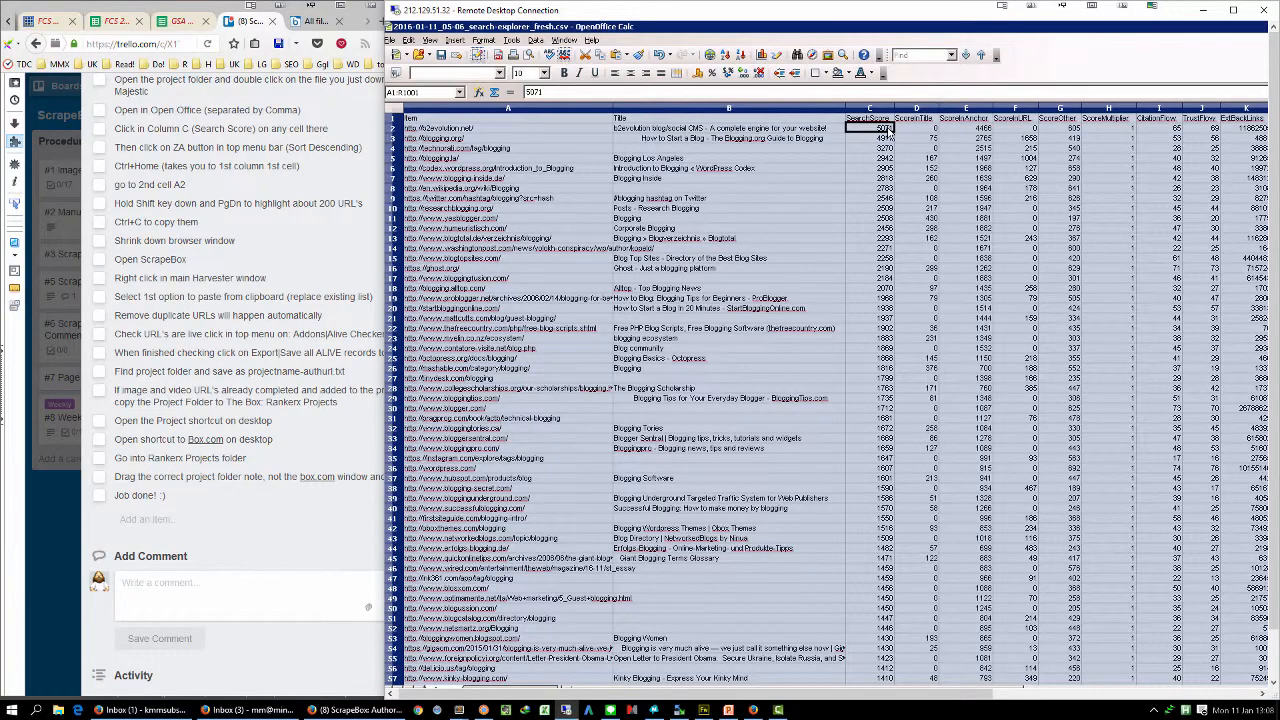
pyautogui.click(887, 128)
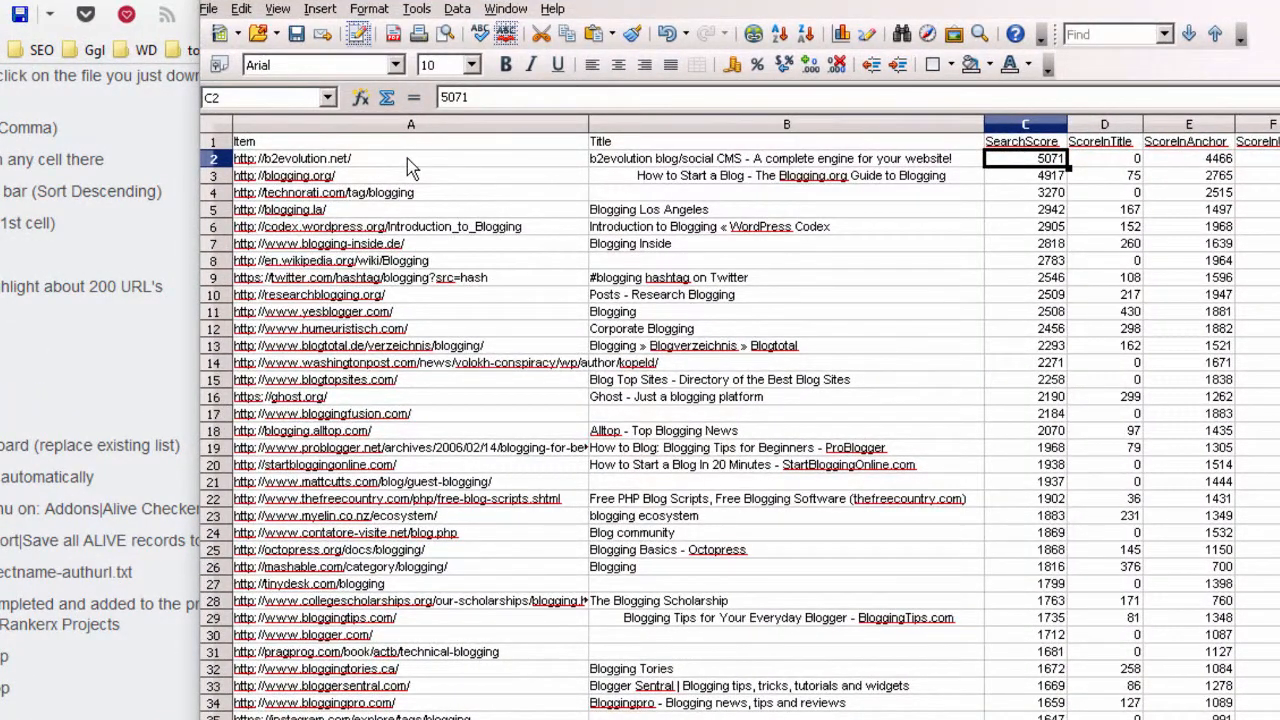
# Select the top-scoring URLs in the Item column from A2 to A230, without the header, and copy them.
pyautogui.hotkey('ctrl', 'Home')
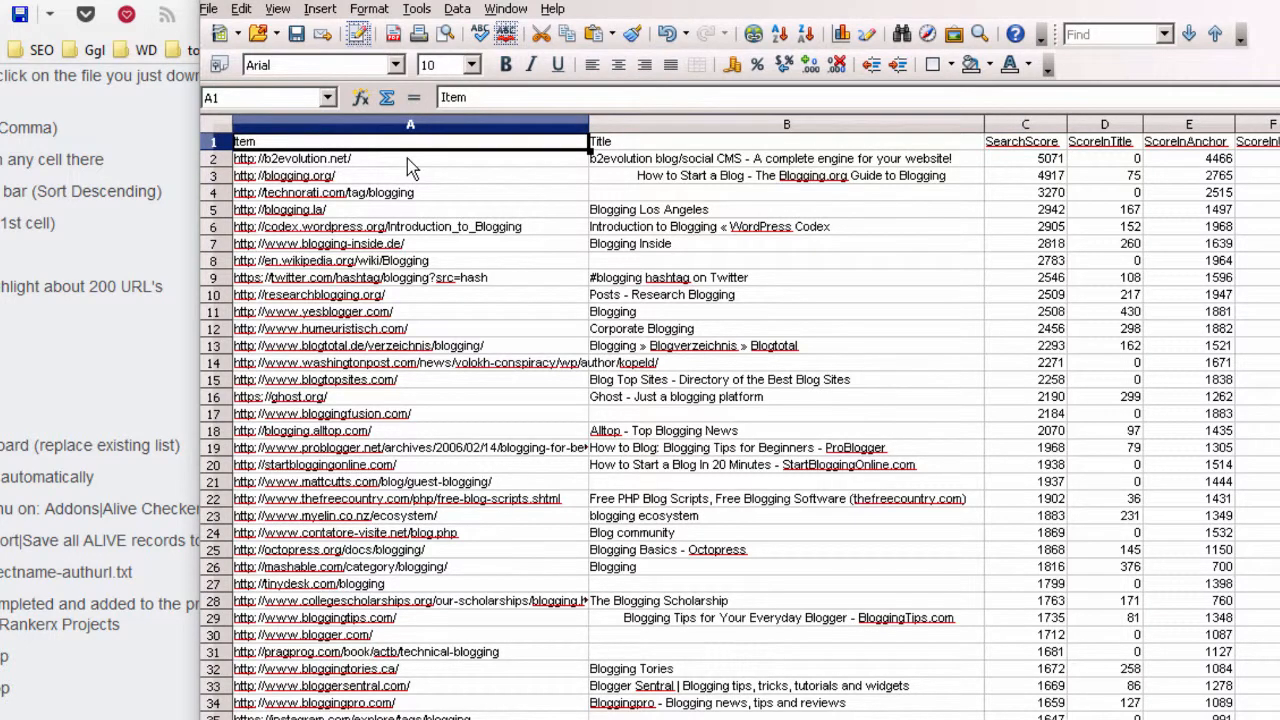
pyautogui.click(407, 158)
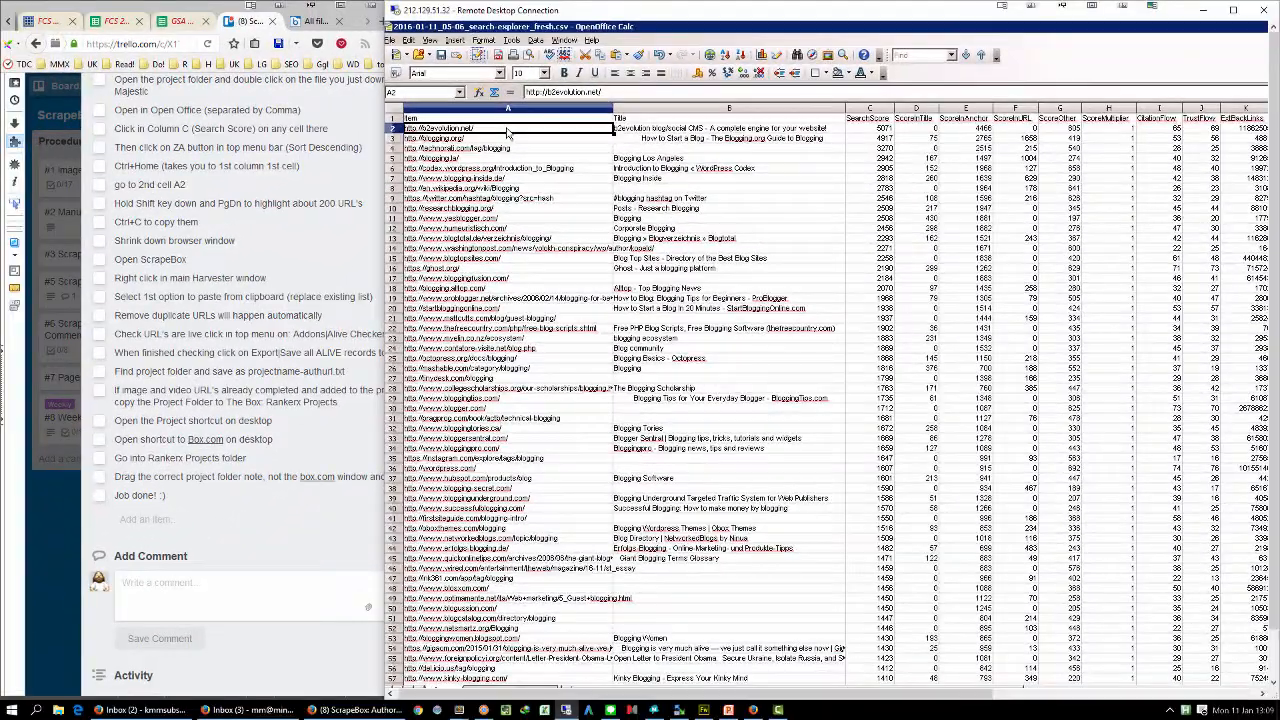
pyautogui.hotkey('shift', 'pagedown')
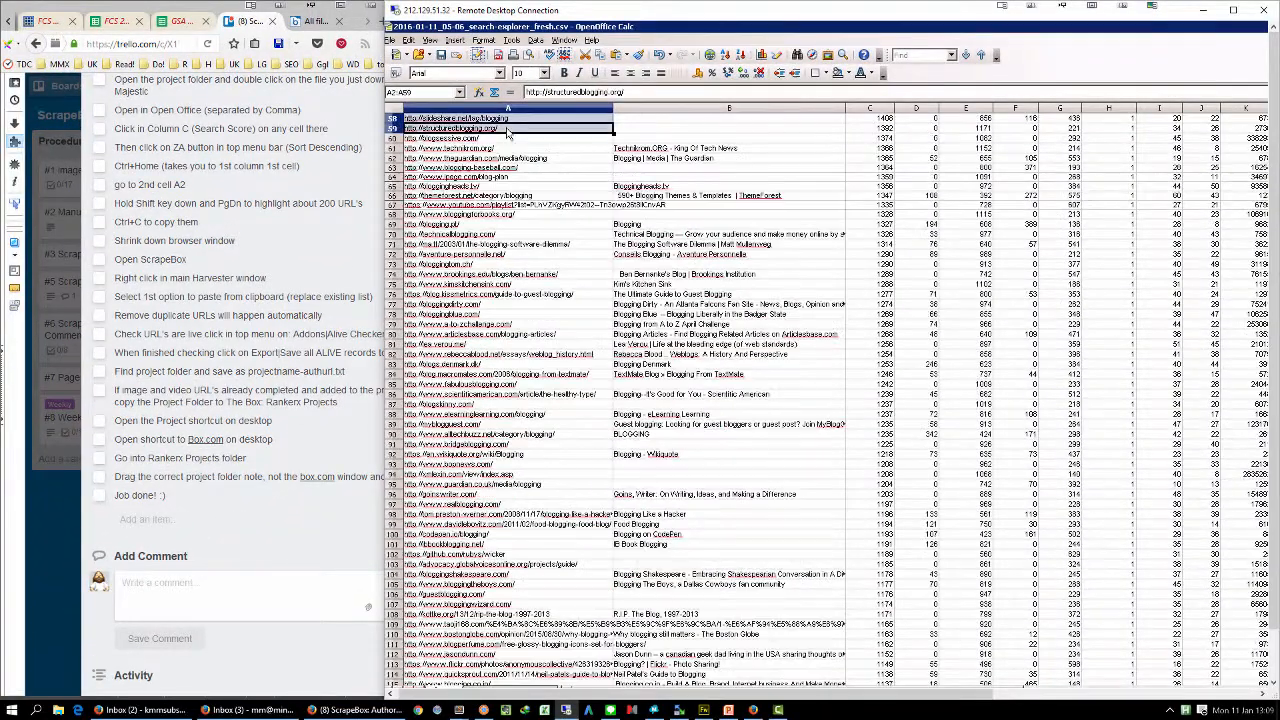
pyautogui.hotkey('shift', 'pagedown')
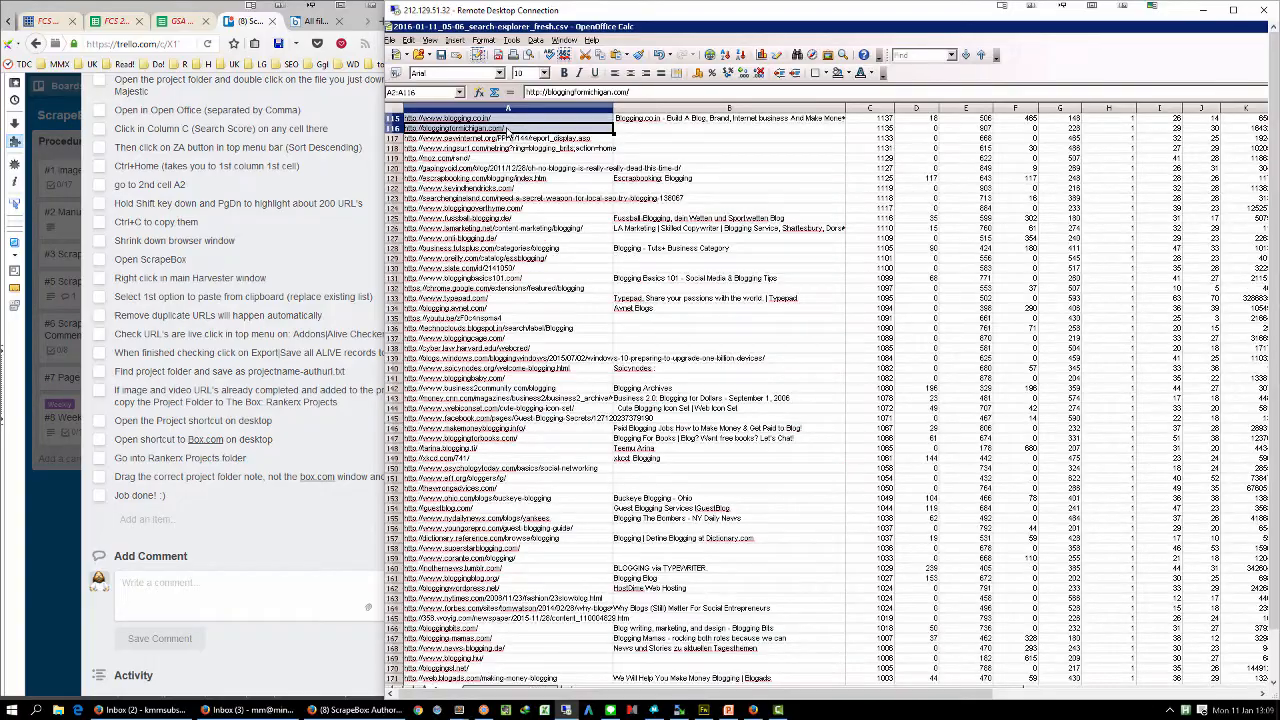
pyautogui.hotkey('shift', 'pagedown')
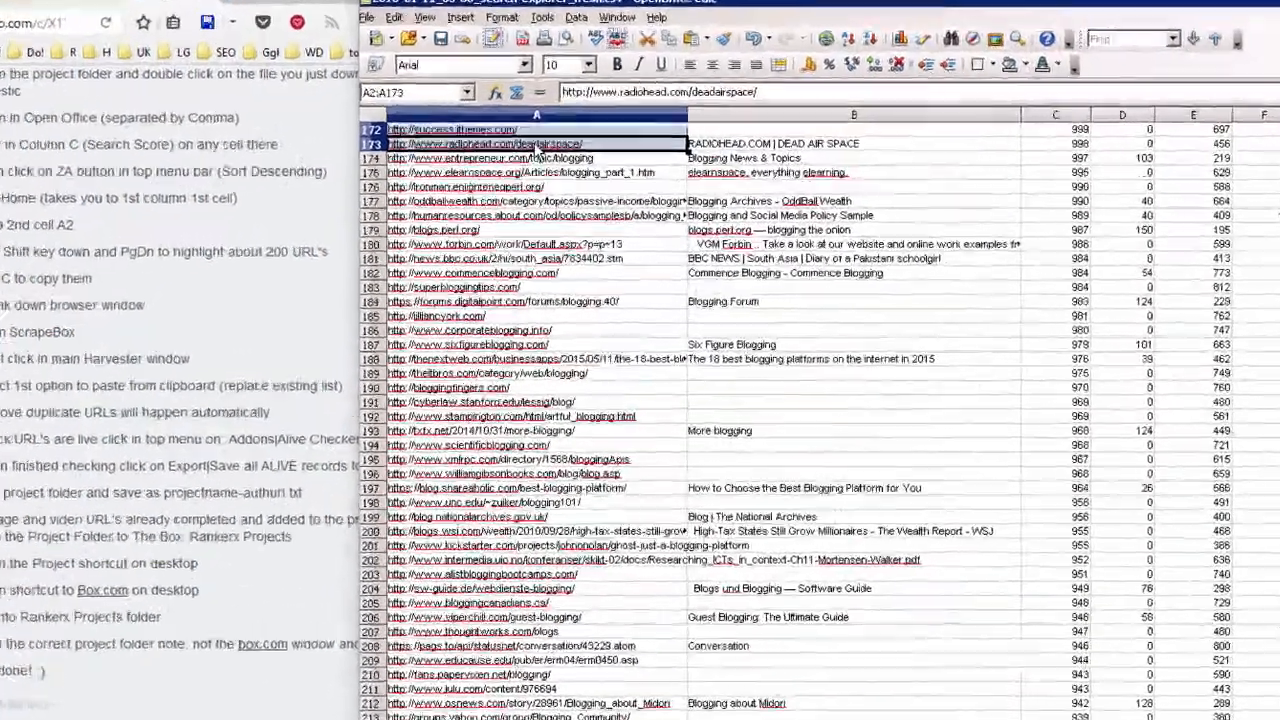
pyautogui.hotkey('shift', 'pagedown')
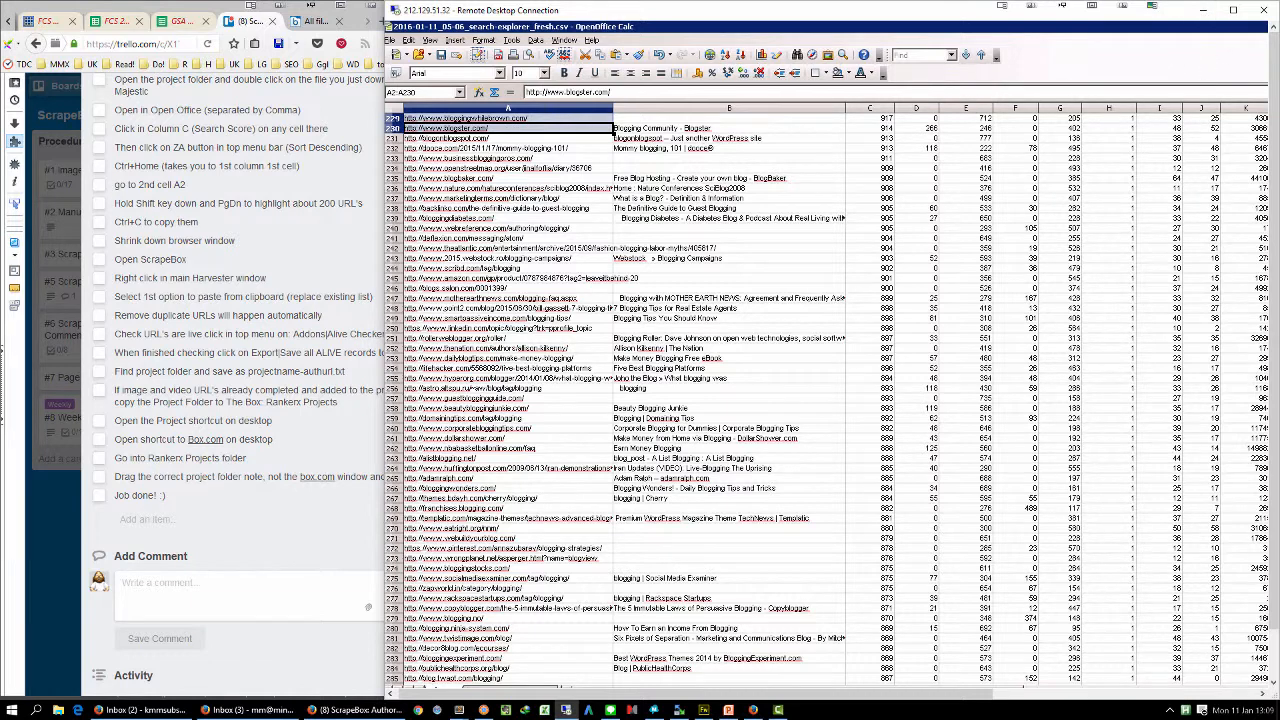
# Minimize the Calc spreadsheet and the blogging folder window to clear the remote desktop.
pyautogui.moveTo(905, 695); pyautogui.dragTo(1204, 648)
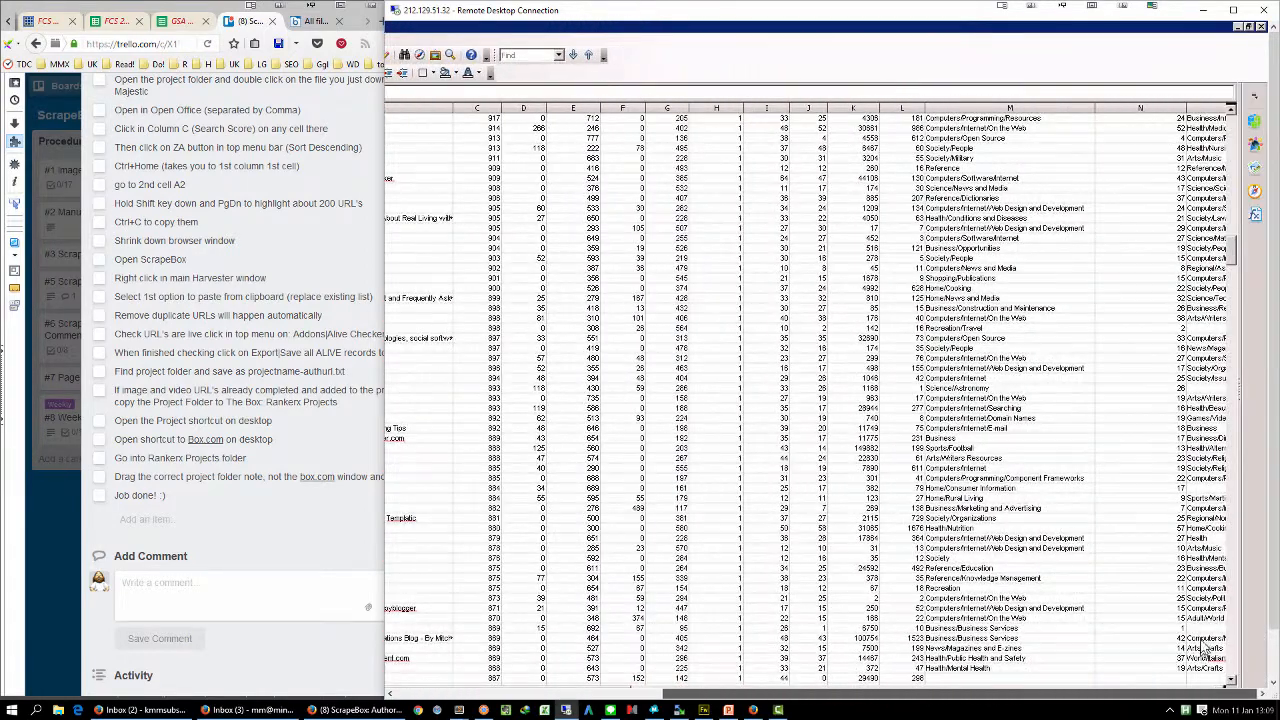
pyautogui.click(1238, 28)
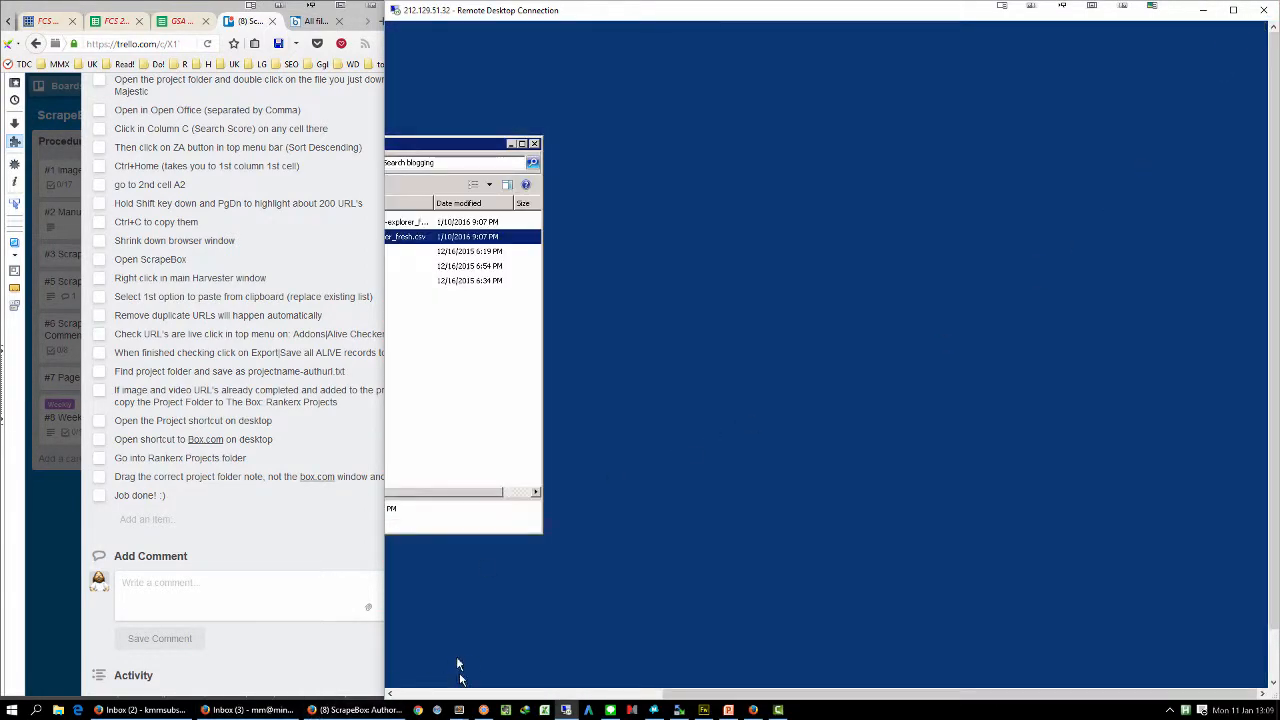
pyautogui.click(420, 694)
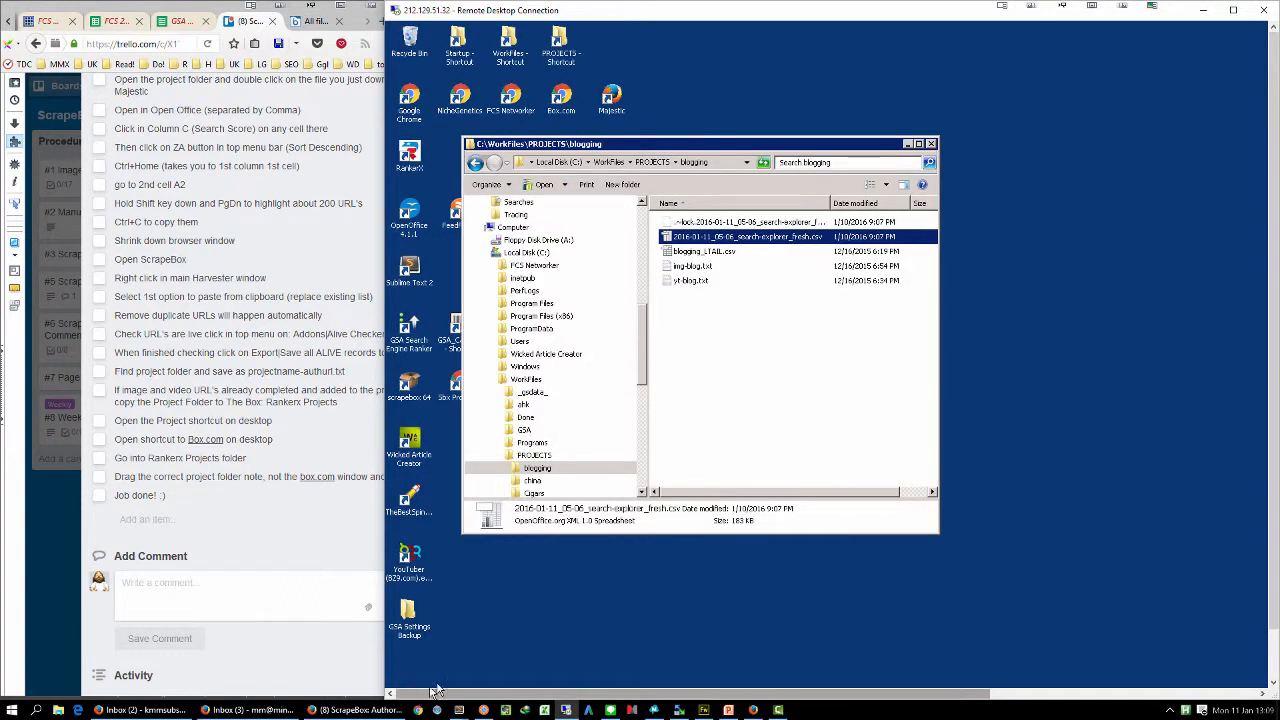
pyautogui.click(910, 146)
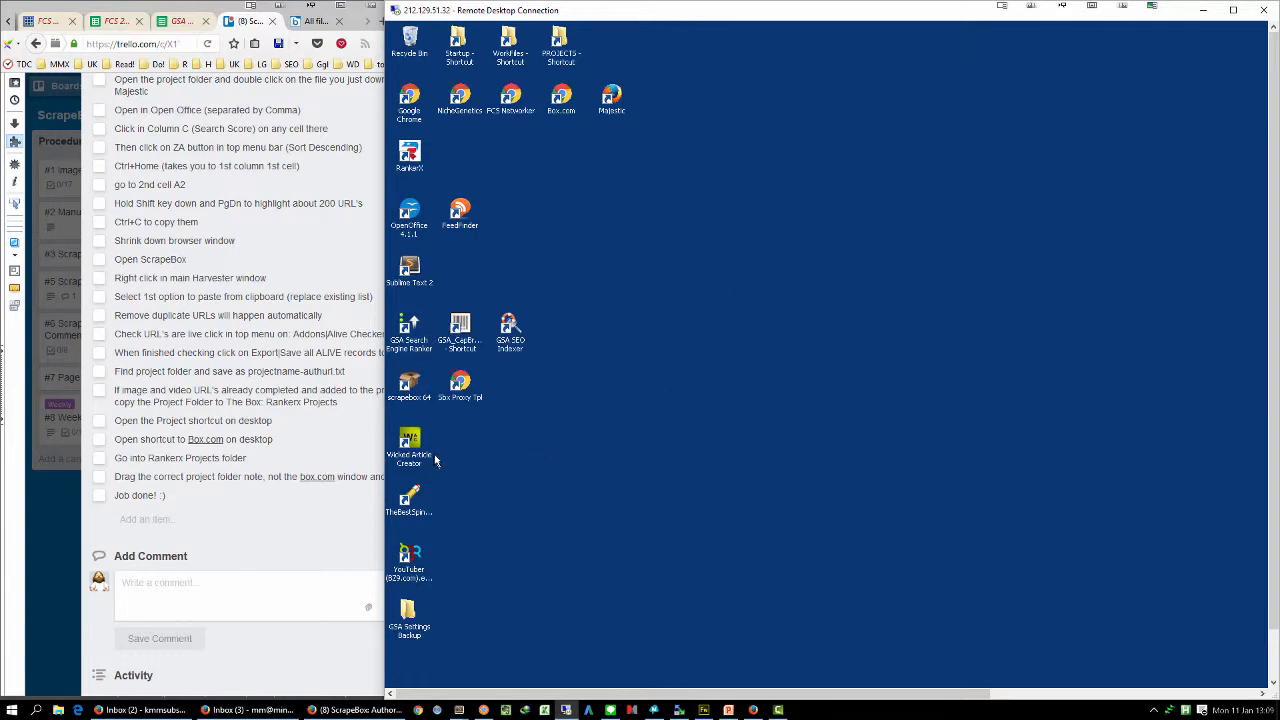
# Open ScrapeBox 64 and replace the harvested URL list with the URLs from the clipboard.
pyautogui.doubleClick(407, 390)
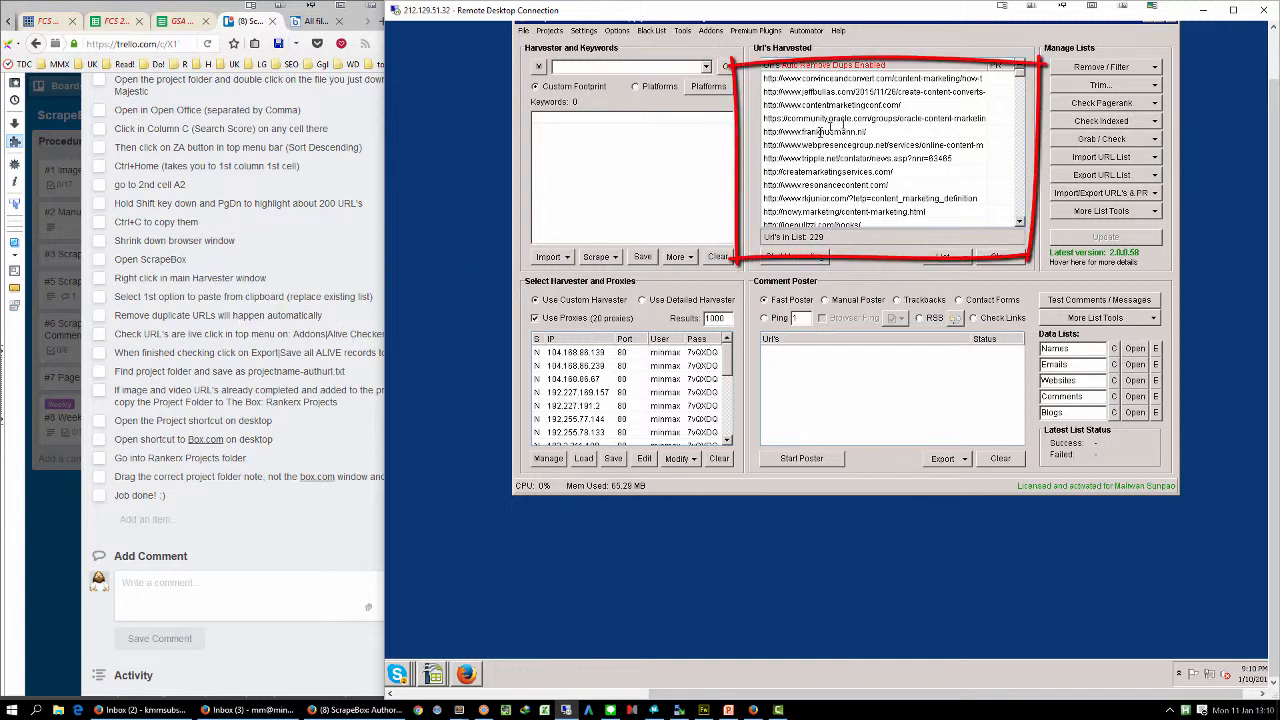
pyautogui.rightClick(830, 133)
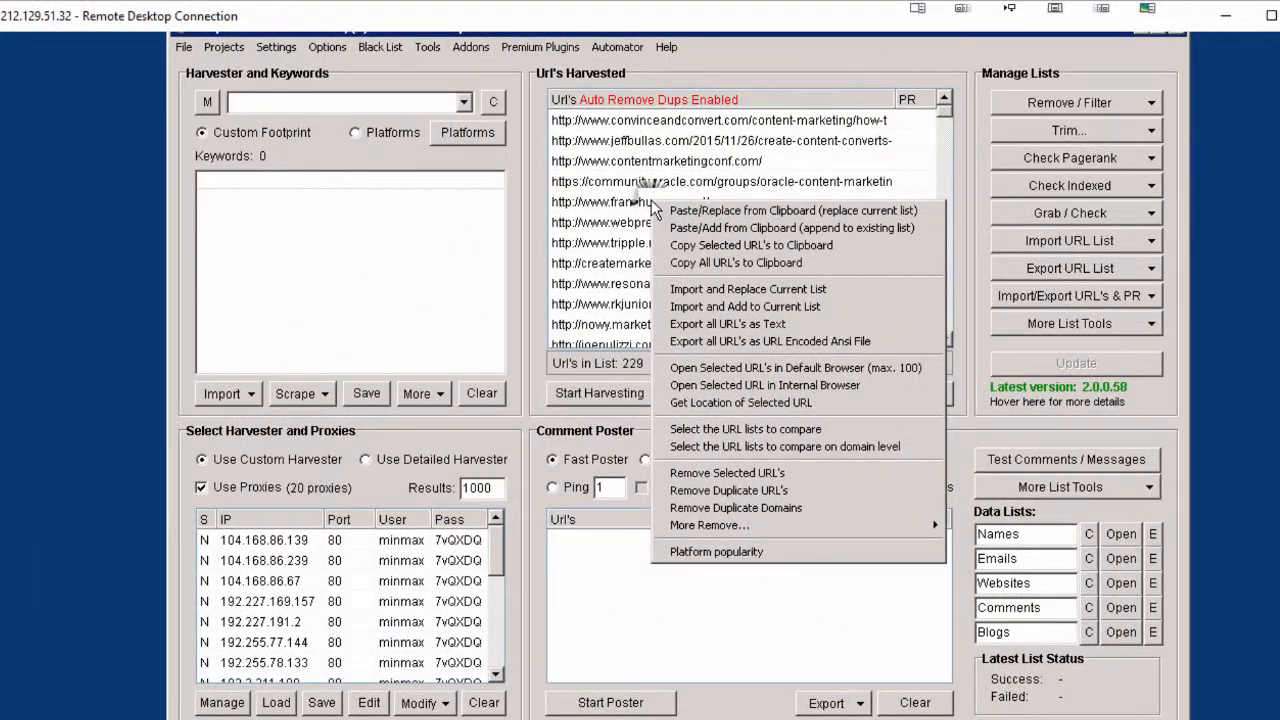
pyautogui.click(716, 210)
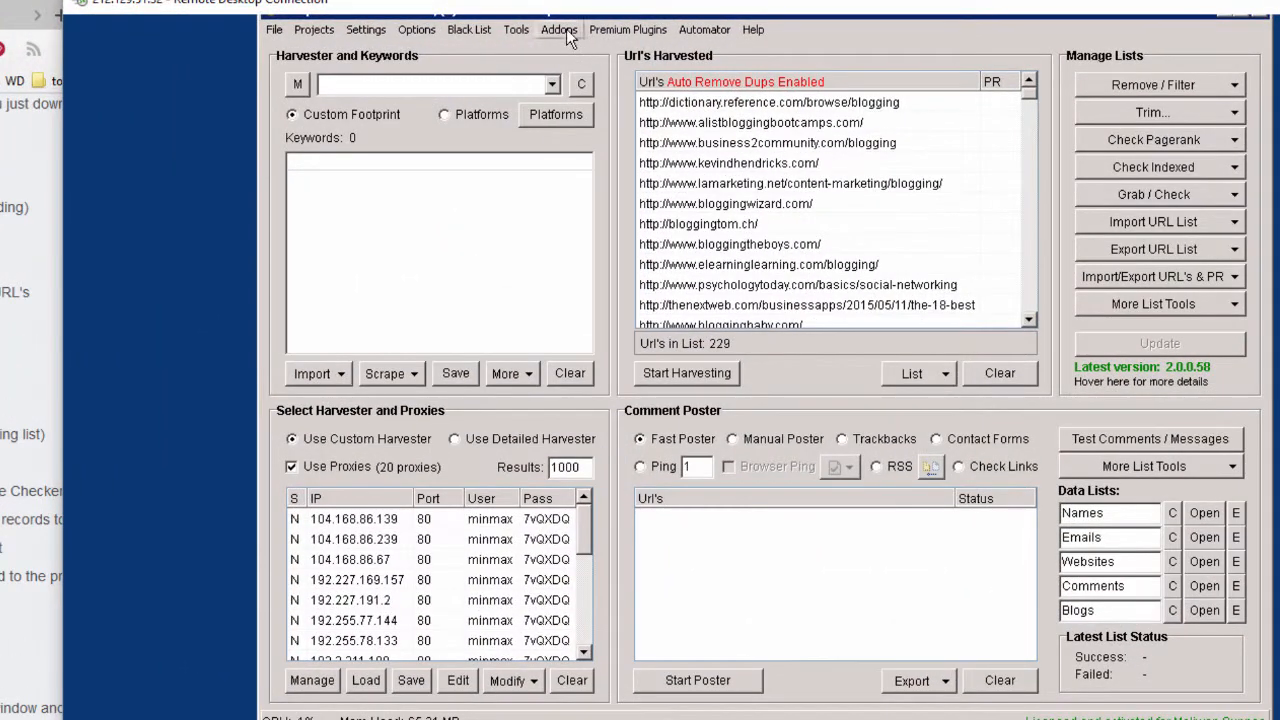
# Run the ScrapeBox Alive Check addon on the URLs loaded from the harvester and review the results to the end.
pyautogui.click(560, 30)
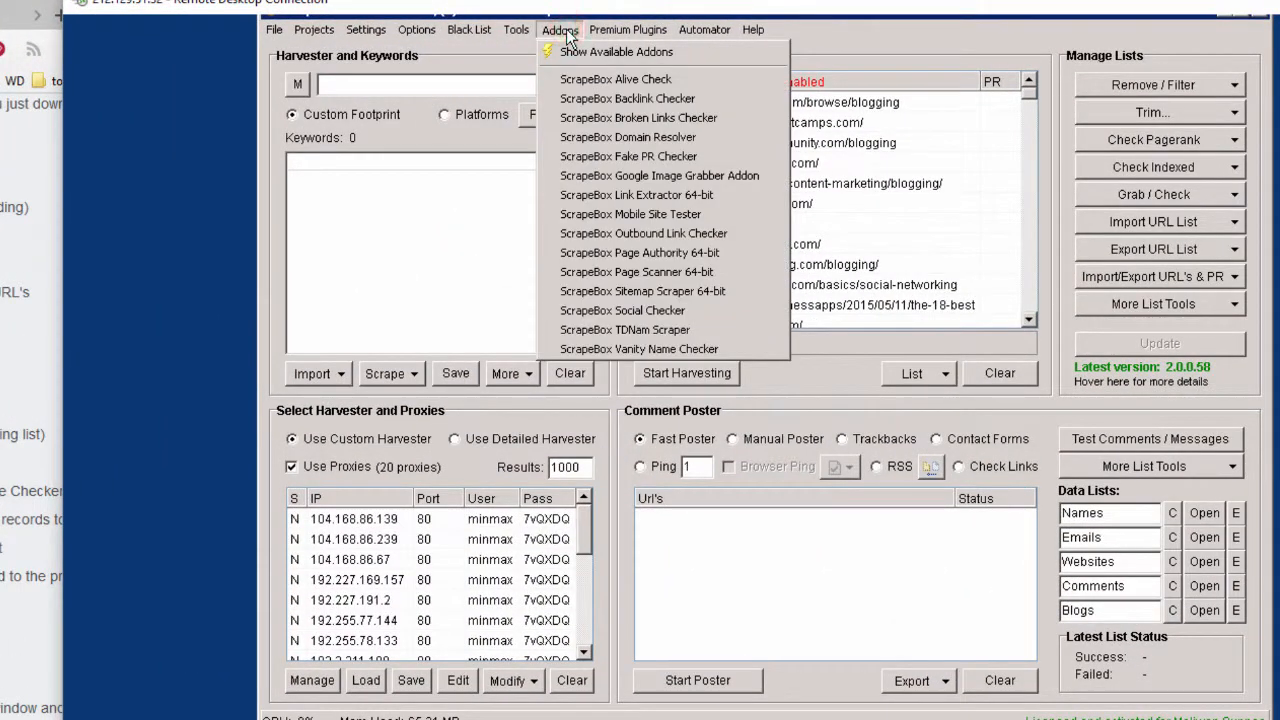
pyautogui.click(582, 80)
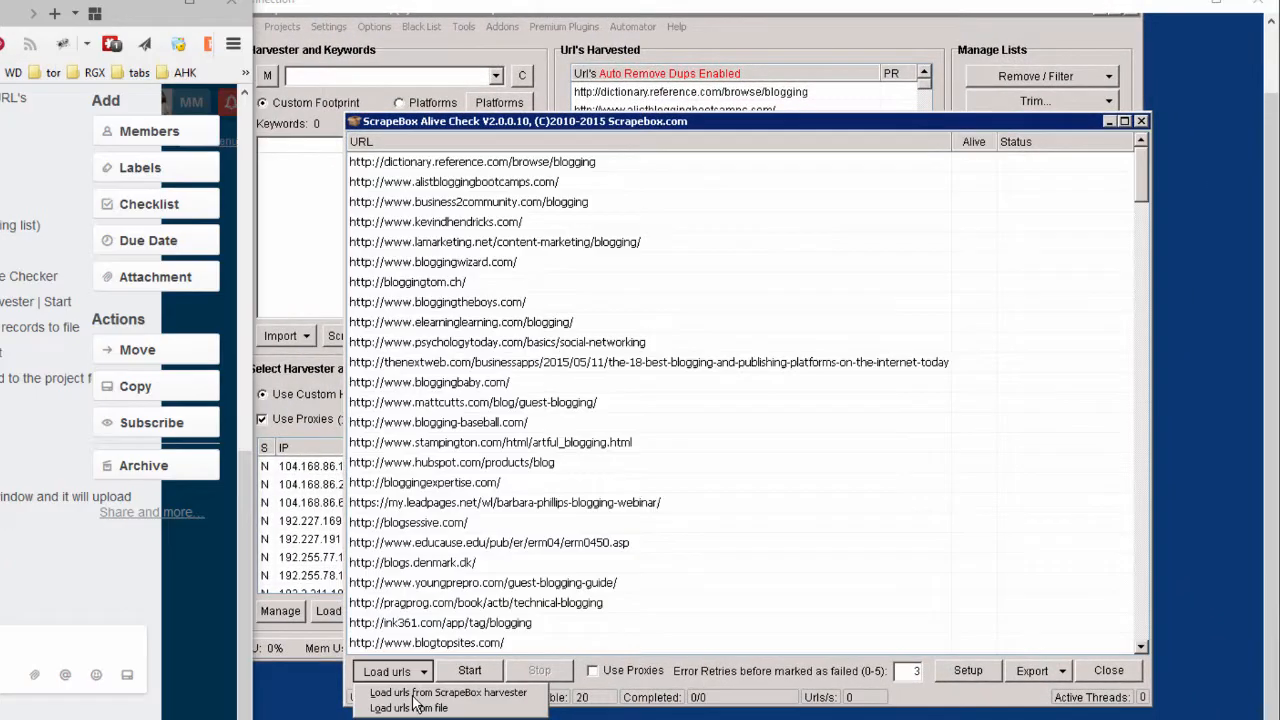
pyautogui.click(466, 672)
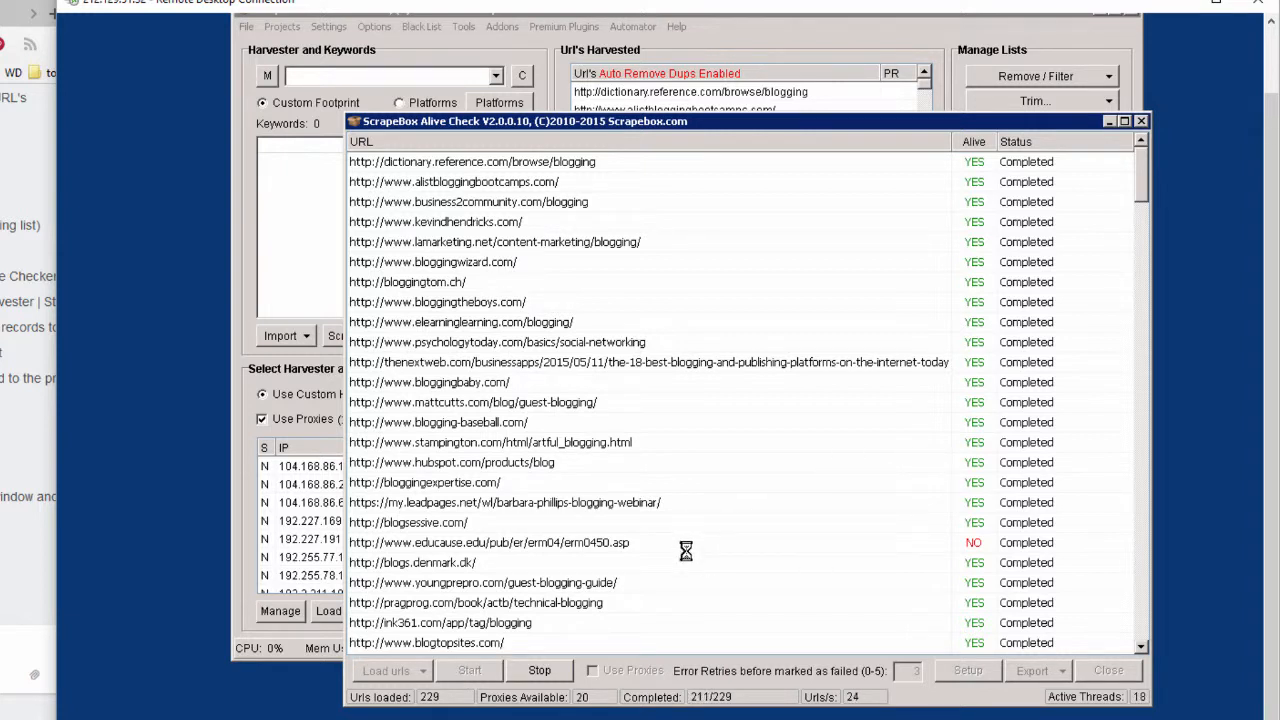
pyautogui.moveTo(1141, 175); pyautogui.dragTo(1153, 293)
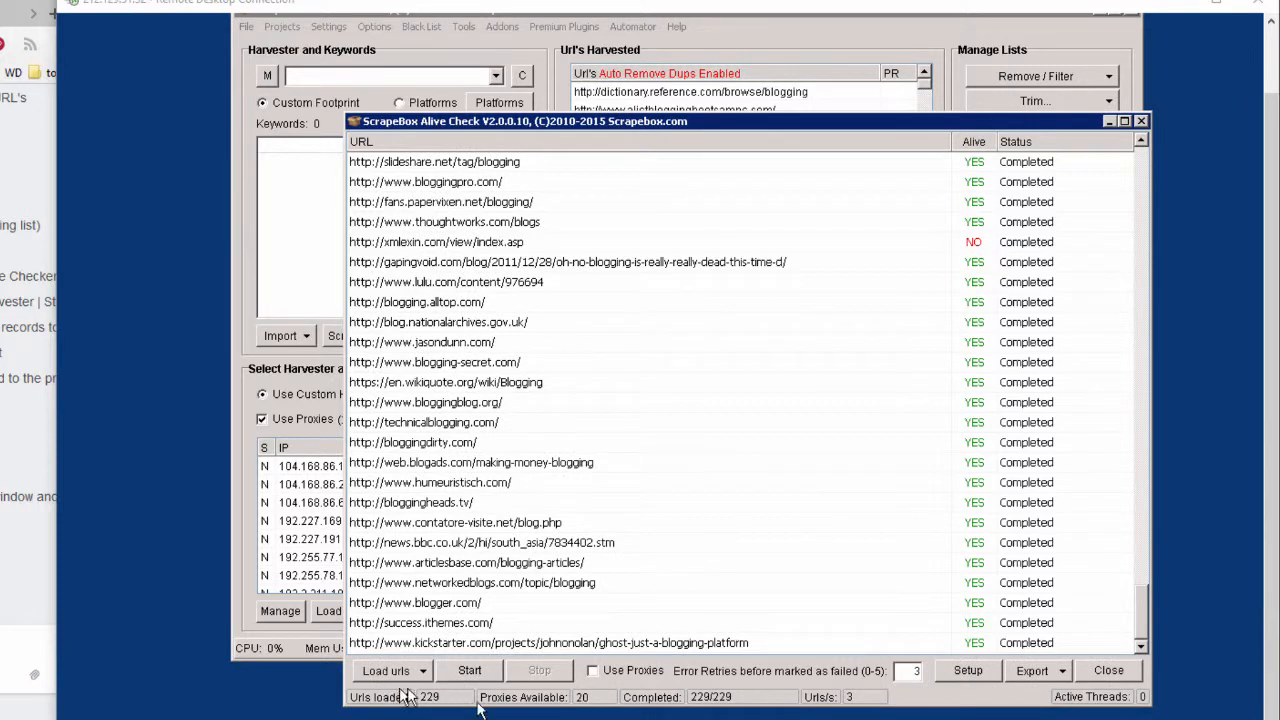
# Export all ALIVE records to a text file named blogging-authurl in the blogging folder under PROJECTS.
pyautogui.click(1057, 675)
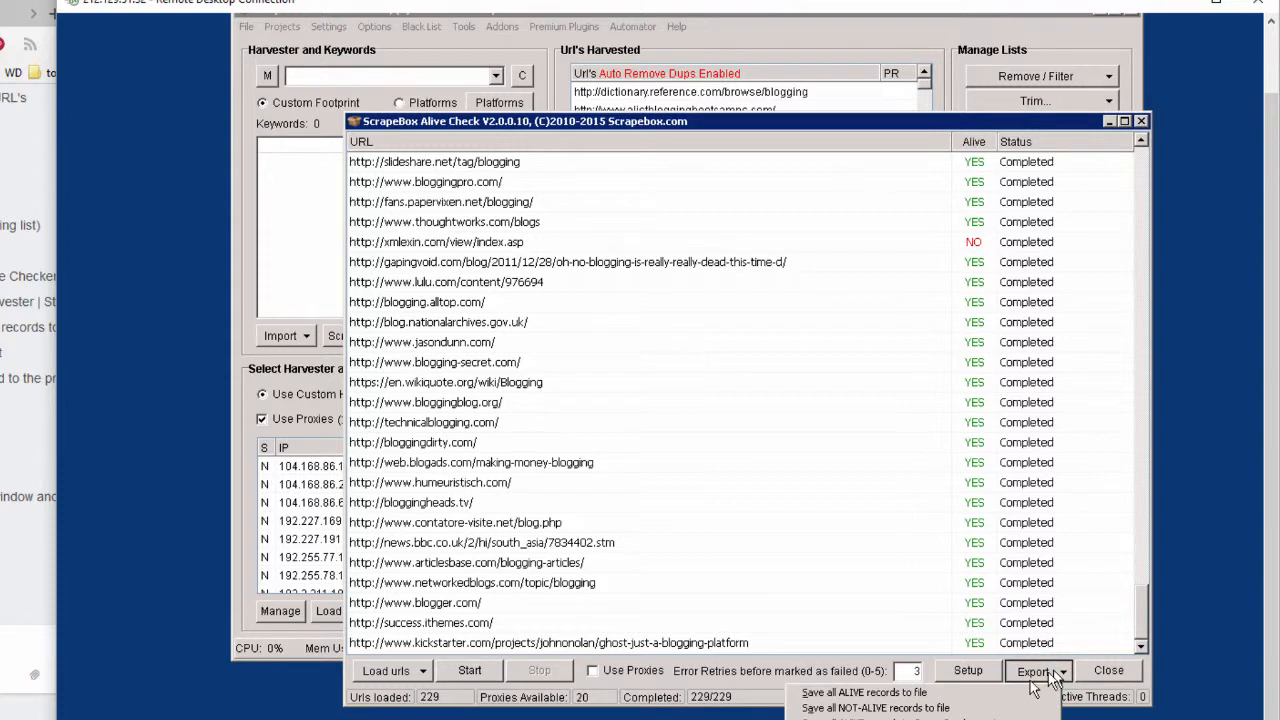
pyautogui.click(927, 693)
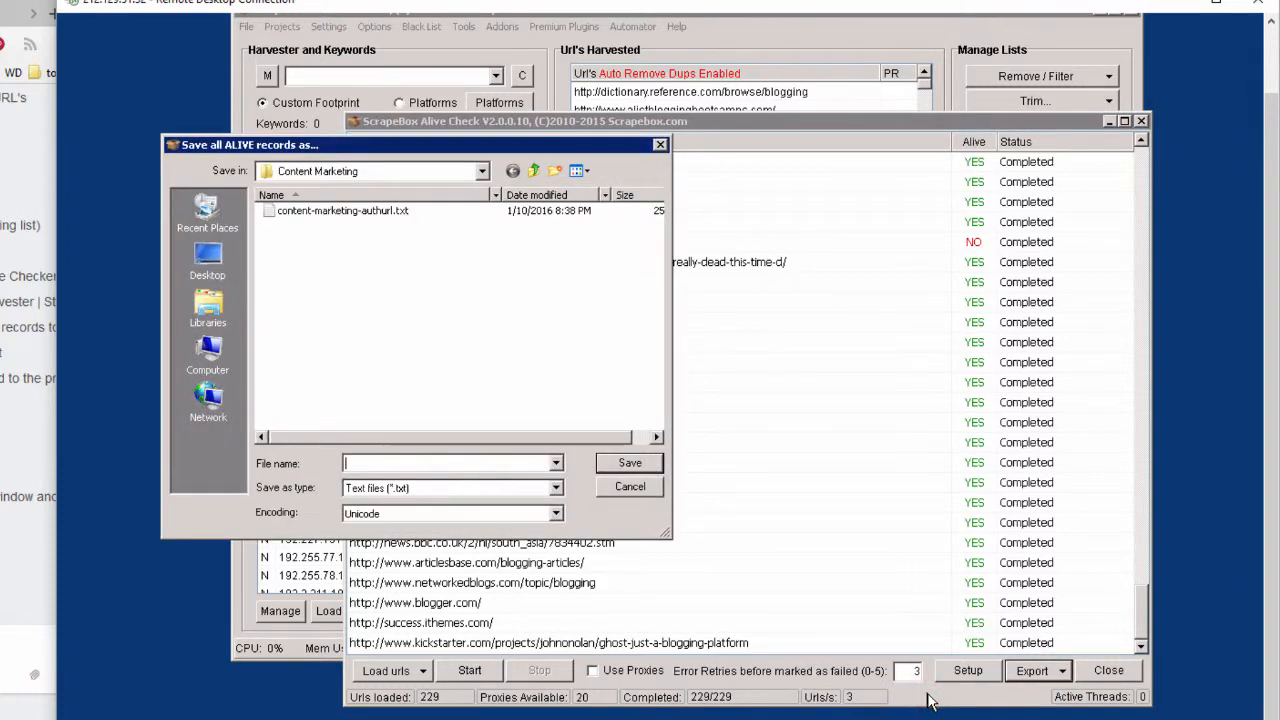
pyautogui.click(535, 172)
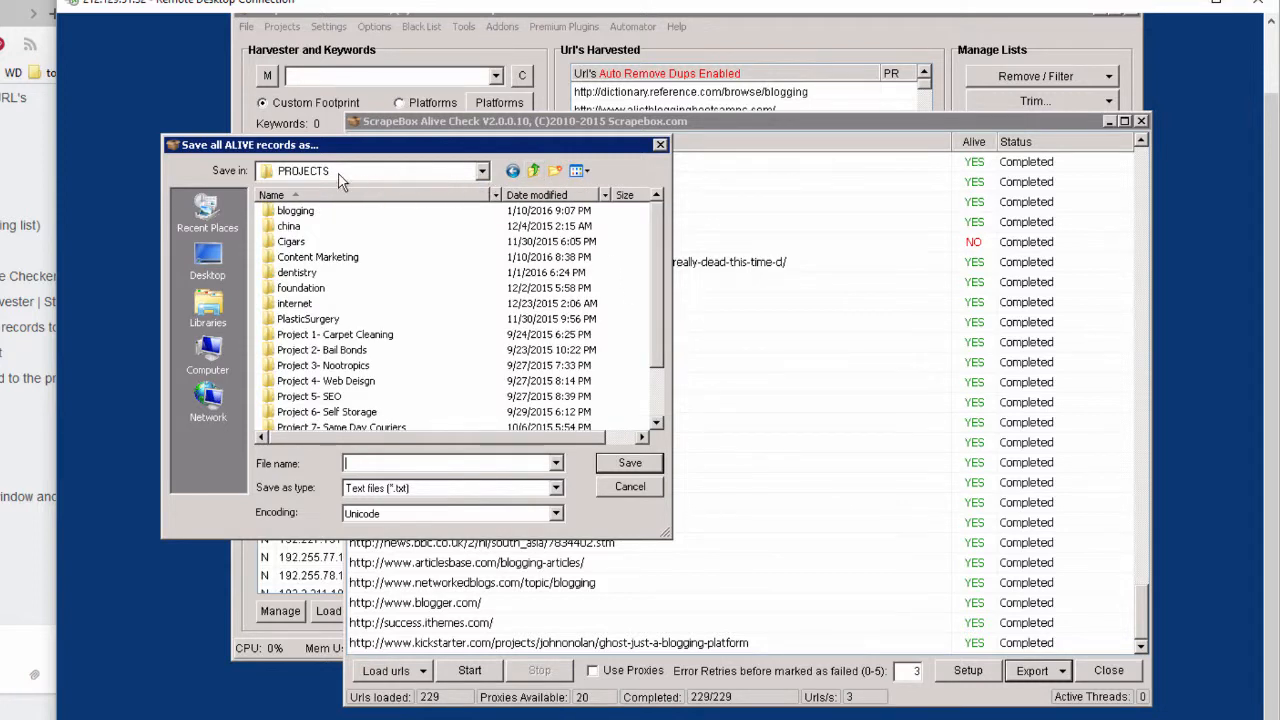
pyautogui.doubleClick(303, 211)
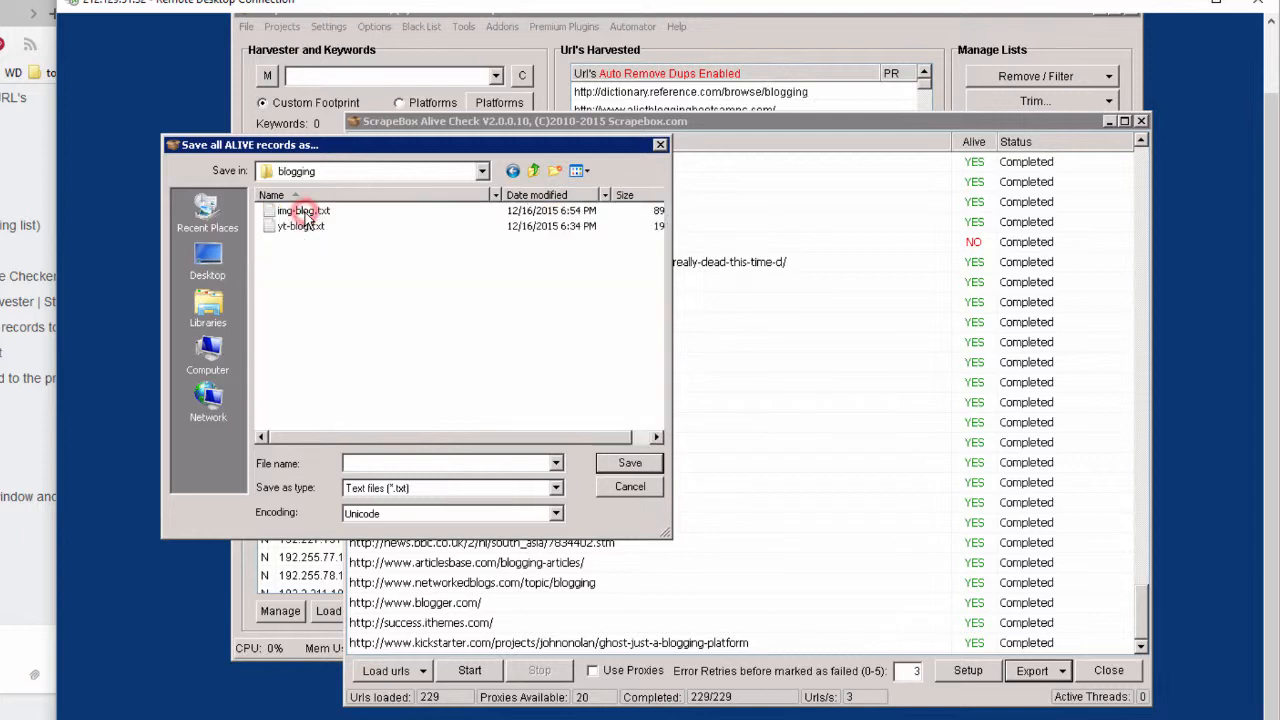
pyautogui.click(379, 462)
pyautogui.write('blogg')
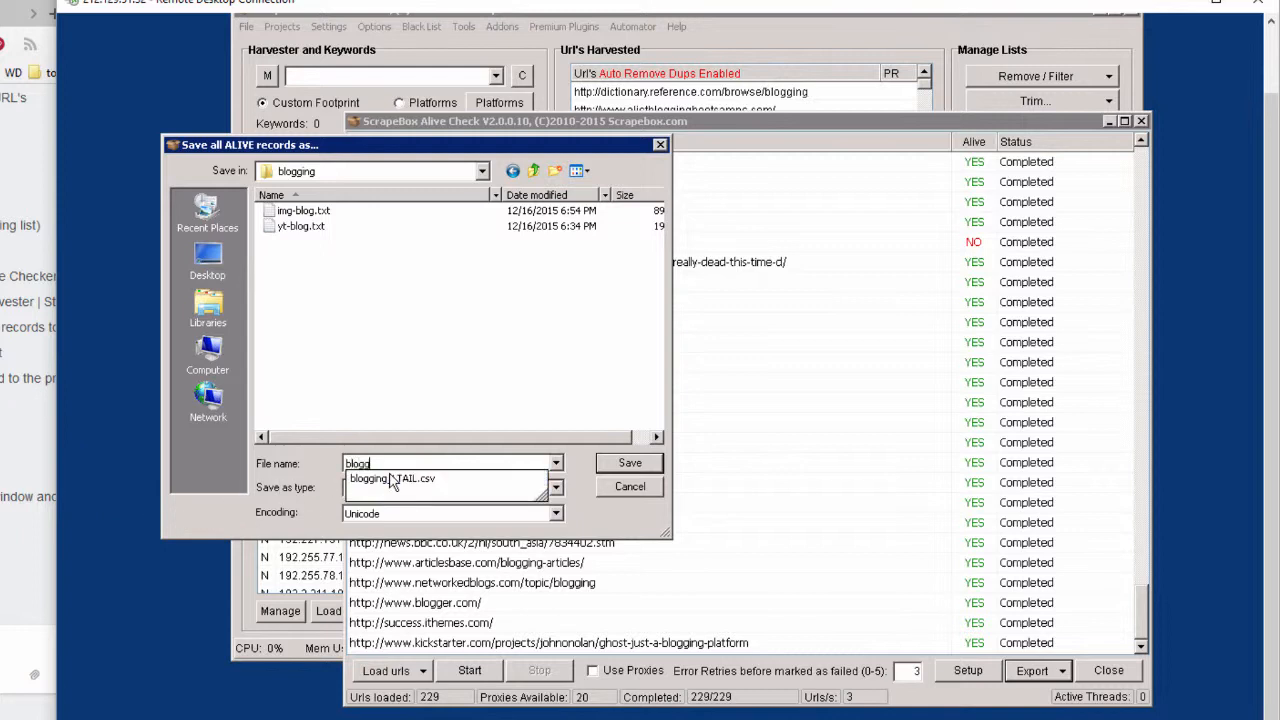
pyautogui.write('ing-authur')
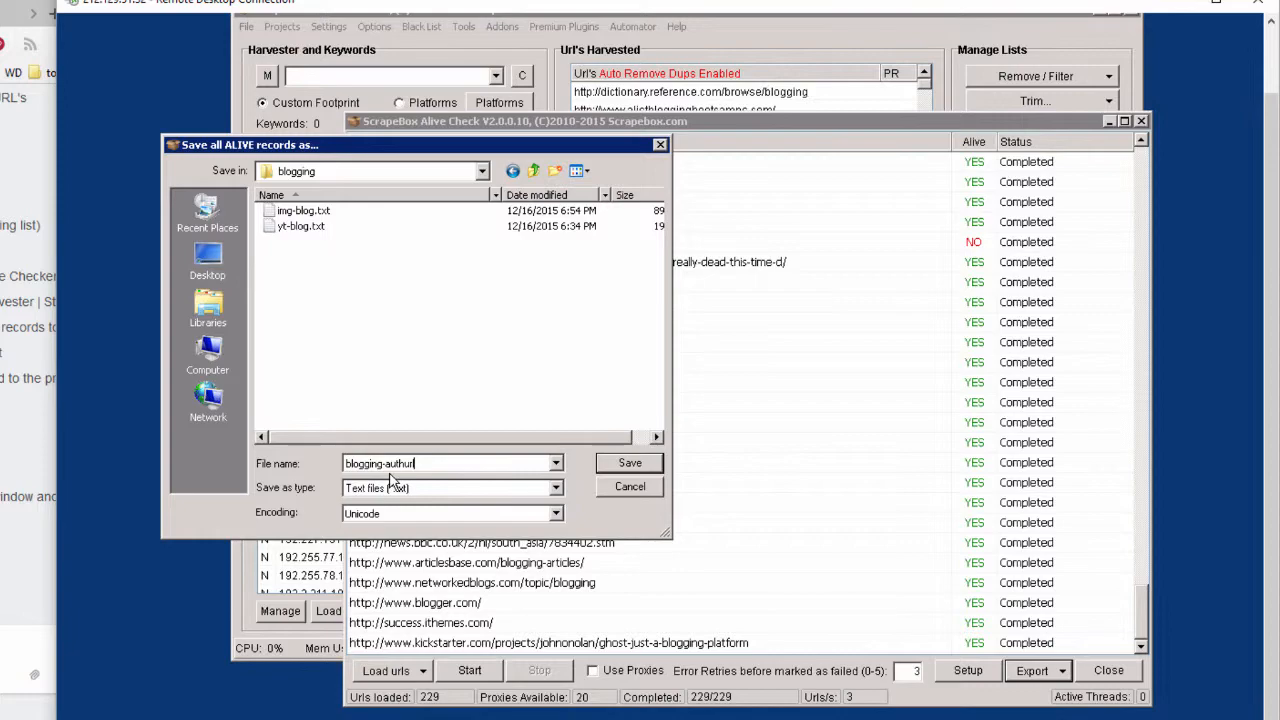
pyautogui.press('Return')
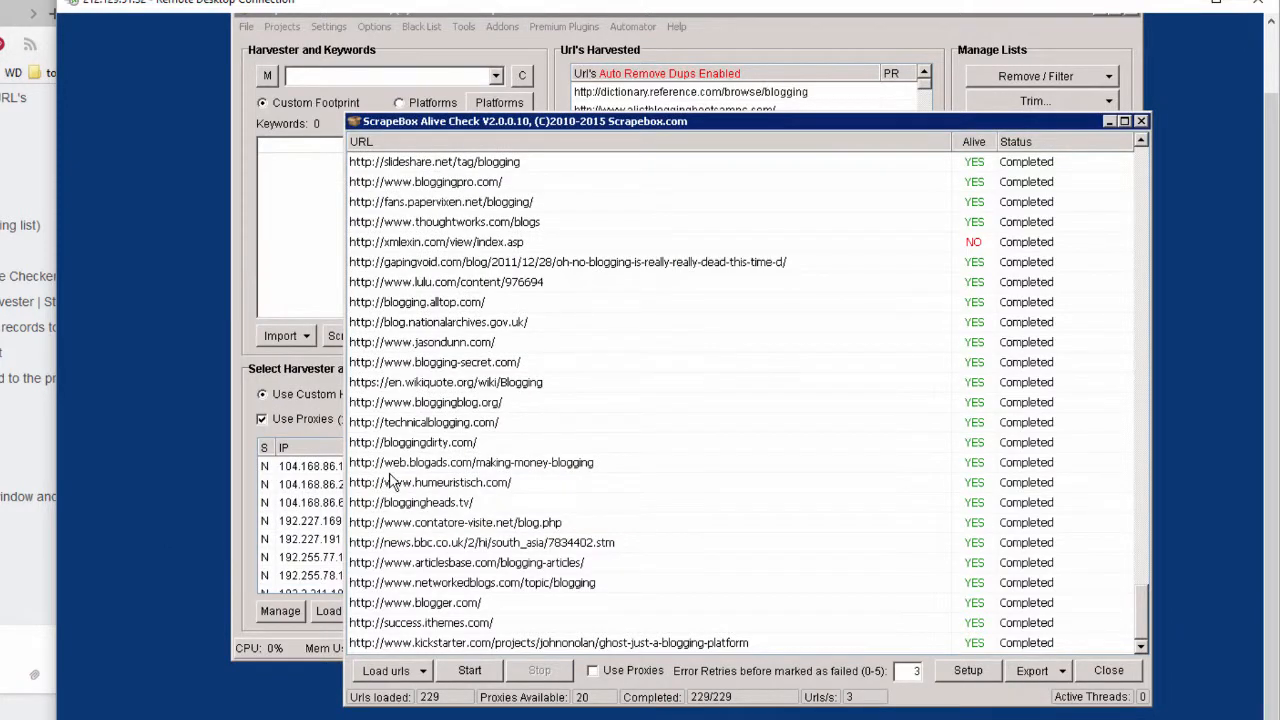